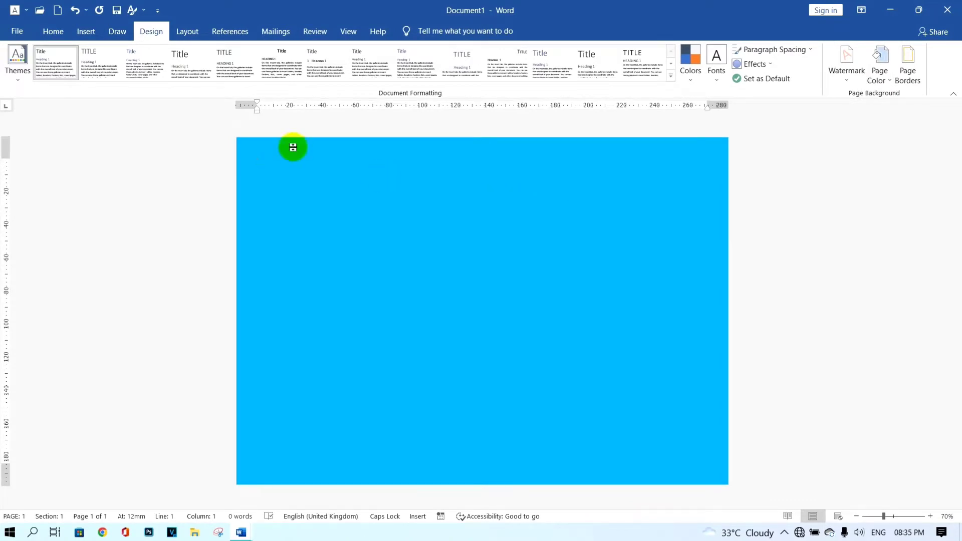
# - Draw a rounded rectangle about 270 mm wide and 26 mm high across the top of the page as a header
pyautogui.click(89, 34)
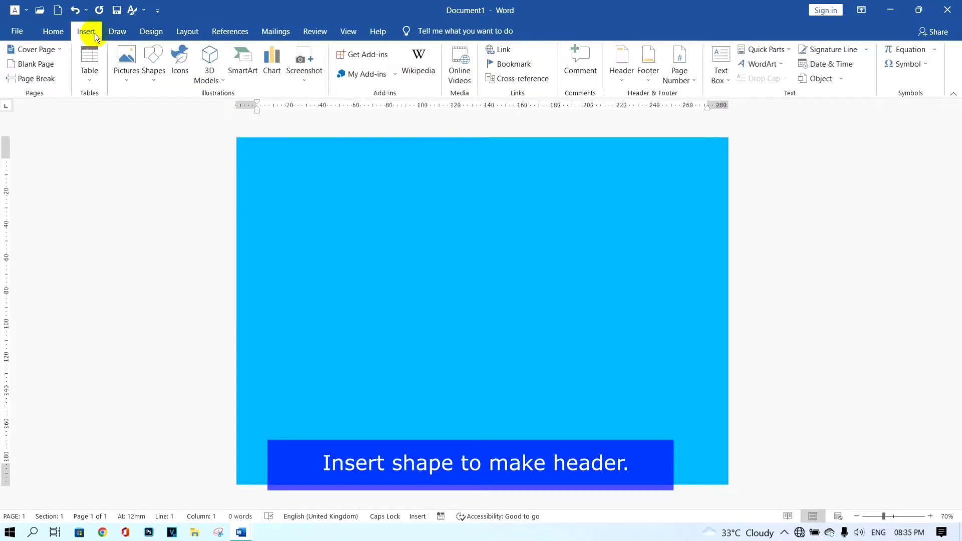
pyautogui.click(152, 75)
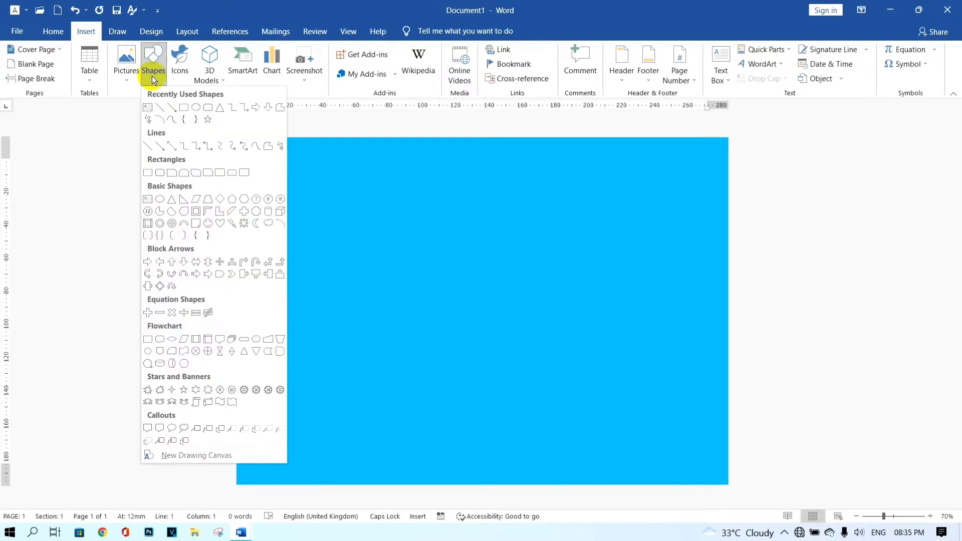
pyautogui.click(208, 108)
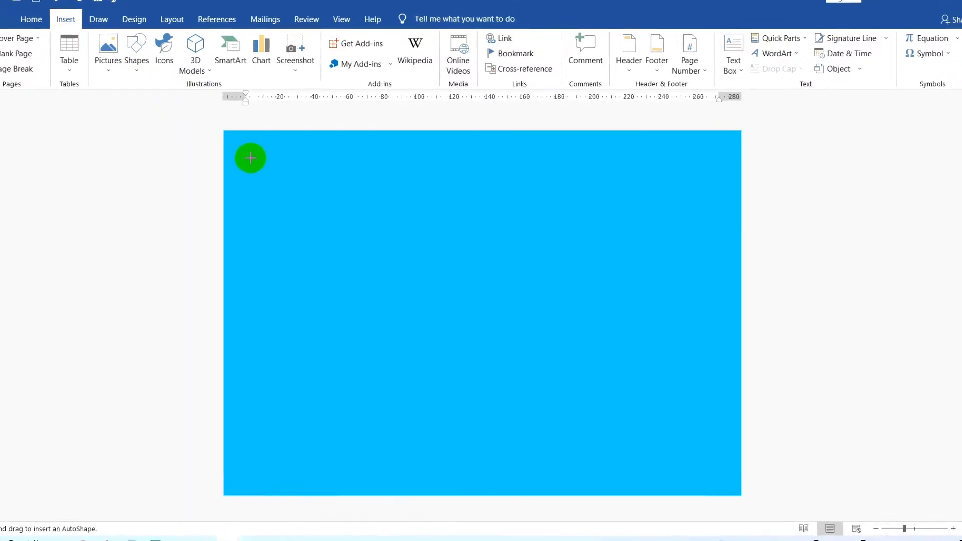
pyautogui.moveTo(245, 152); pyautogui.dragTo(753, 187)
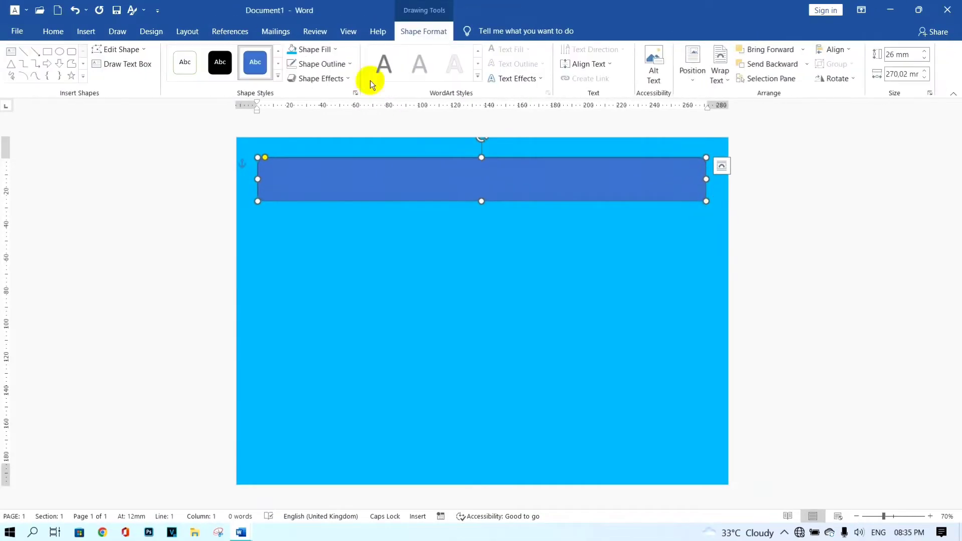
# - Fill the rounded header shape with white and remove its outline
pyautogui.click(311, 49)
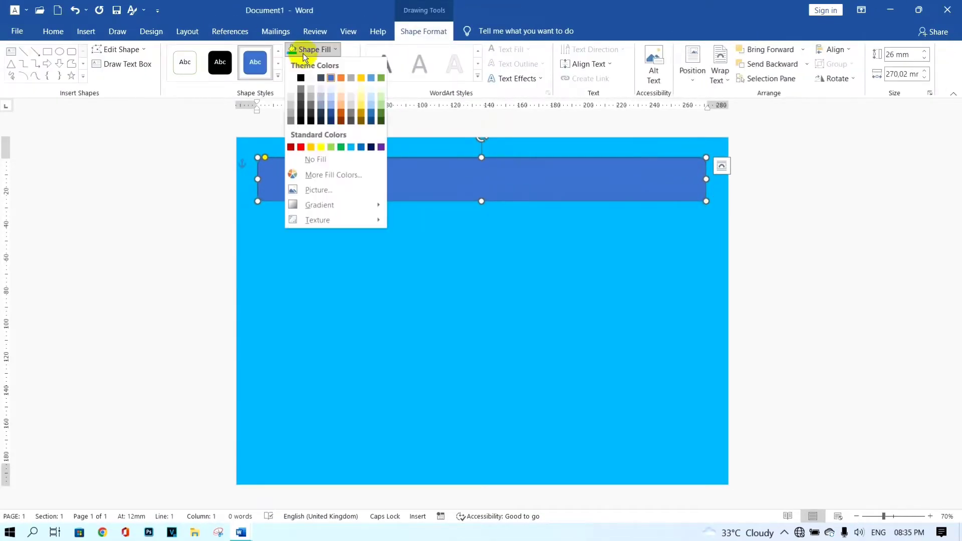
pyautogui.click(291, 78)
pyautogui.click(307, 64)
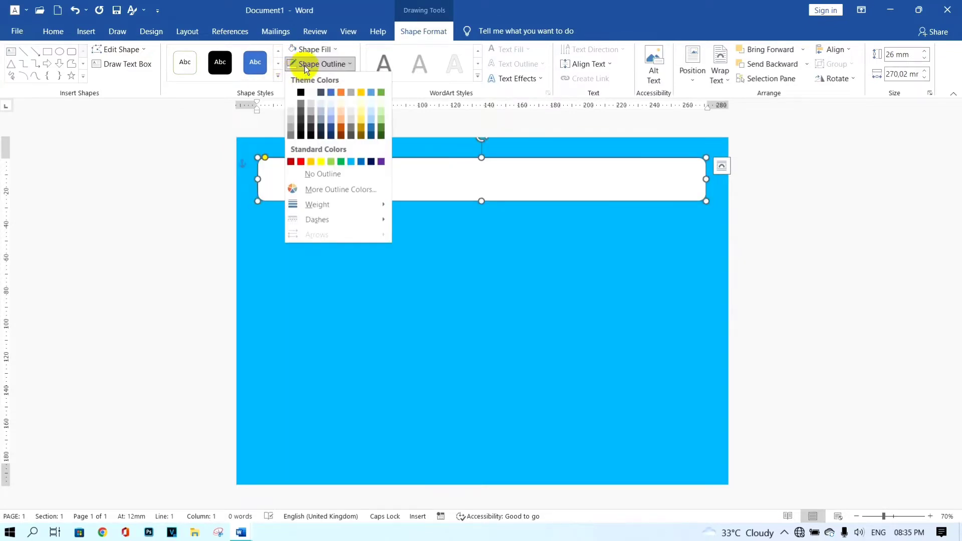
pyautogui.click(330, 173)
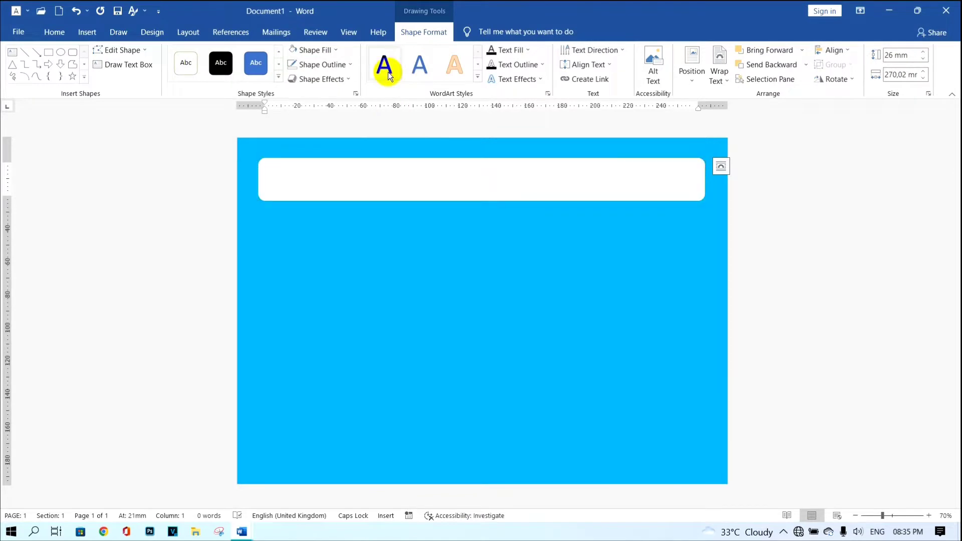
# - Enter the text "CLASS 7A" in black inside the white header shape
pyautogui.click(462, 260)
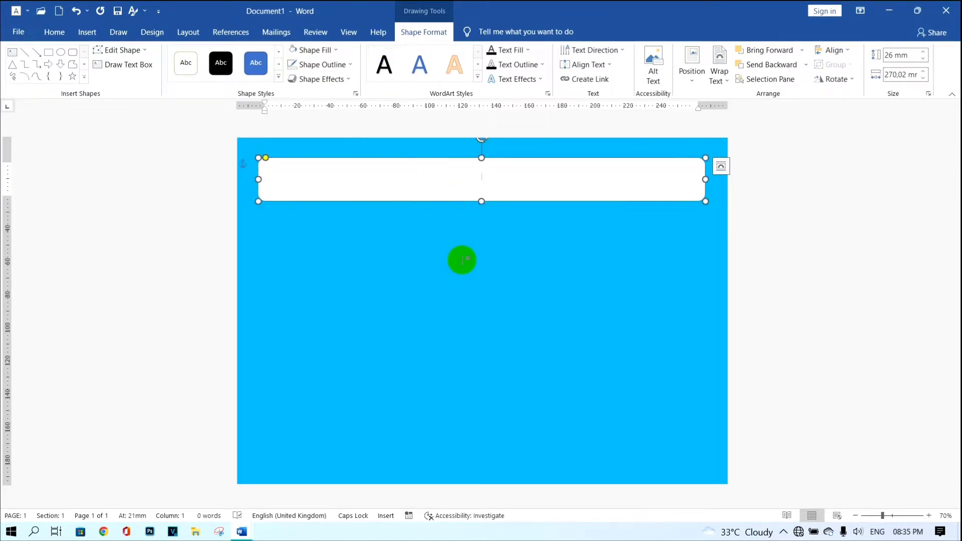
pyautogui.write('cLASS')
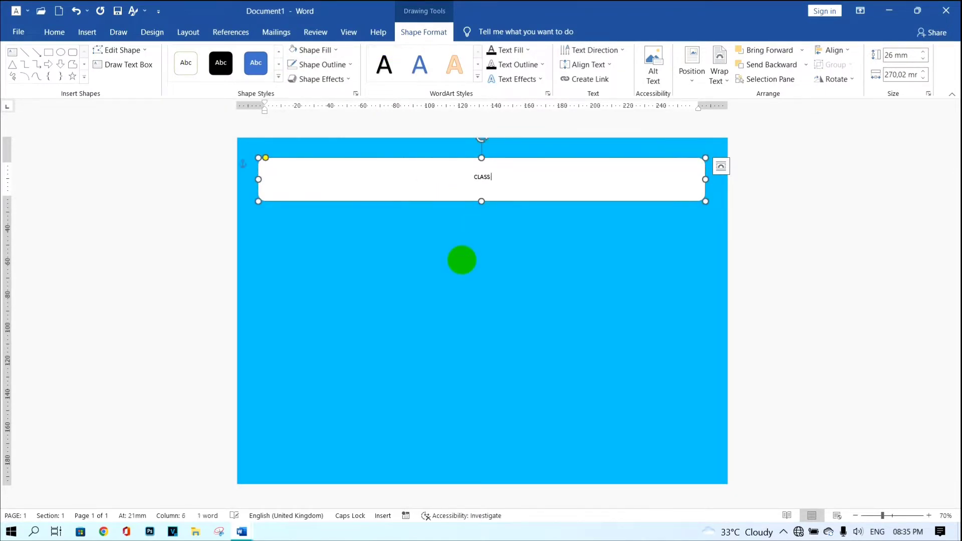
pyautogui.write(' 7A')
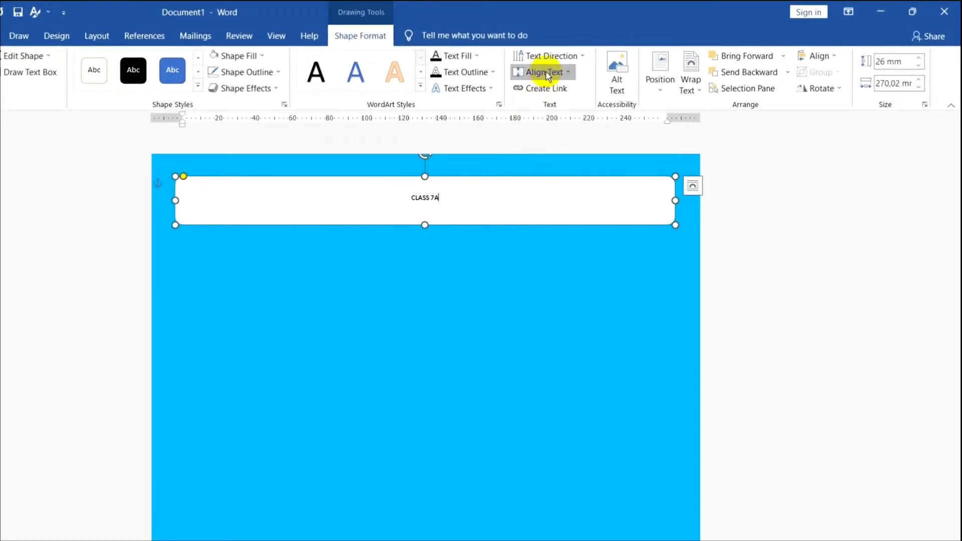
# - Align the header text to the top and left of the shape
pyautogui.click(547, 77)
pyautogui.click(545, 102)
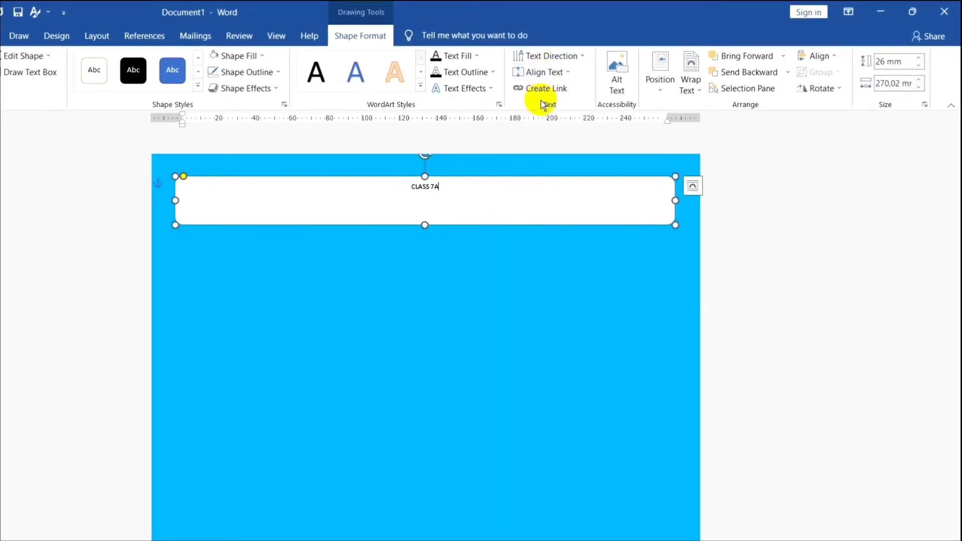
pyautogui.click(0, 36)
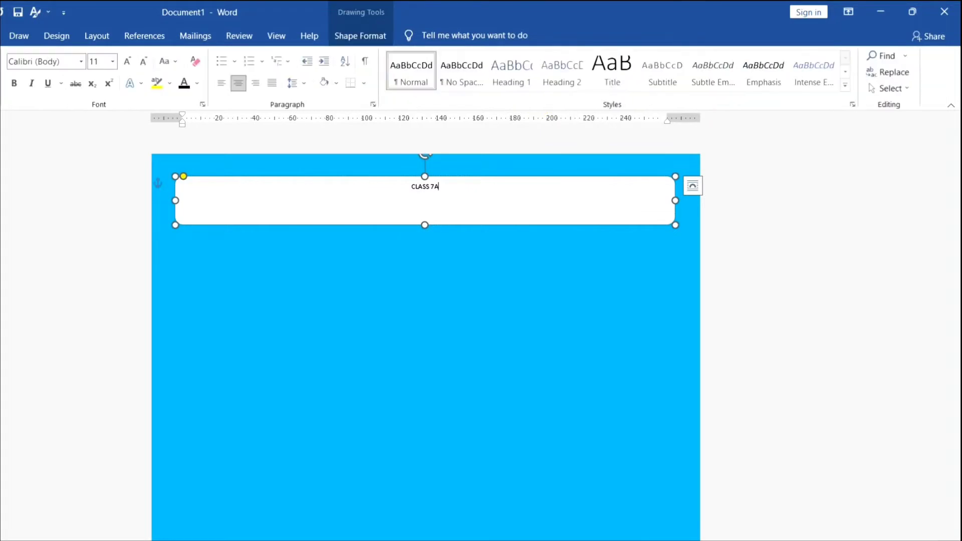
pyautogui.click(218, 86)
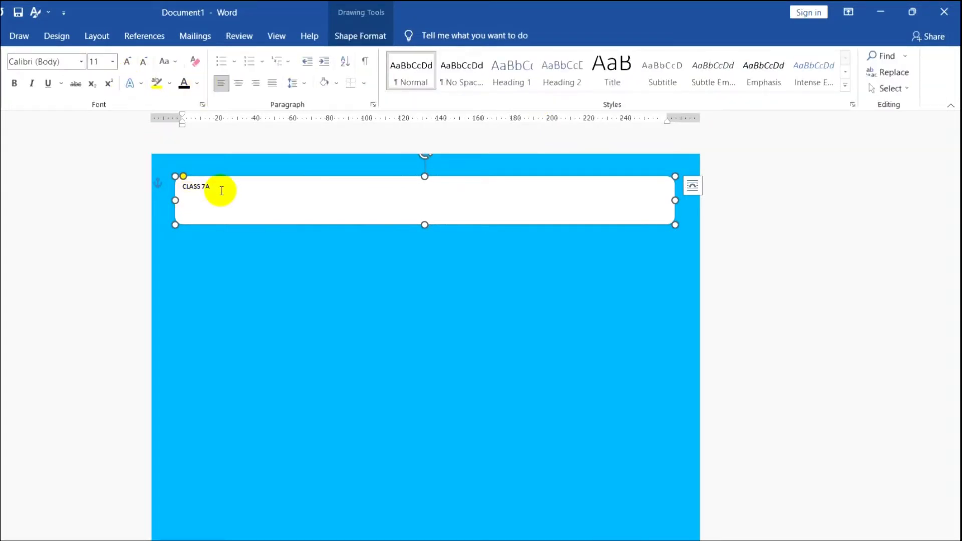
# - Set the font size of "CLASS 7A" to 30
pyautogui.moveTo(221, 191); pyautogui.dragTo(178, 189)
pyautogui.click(100, 62)
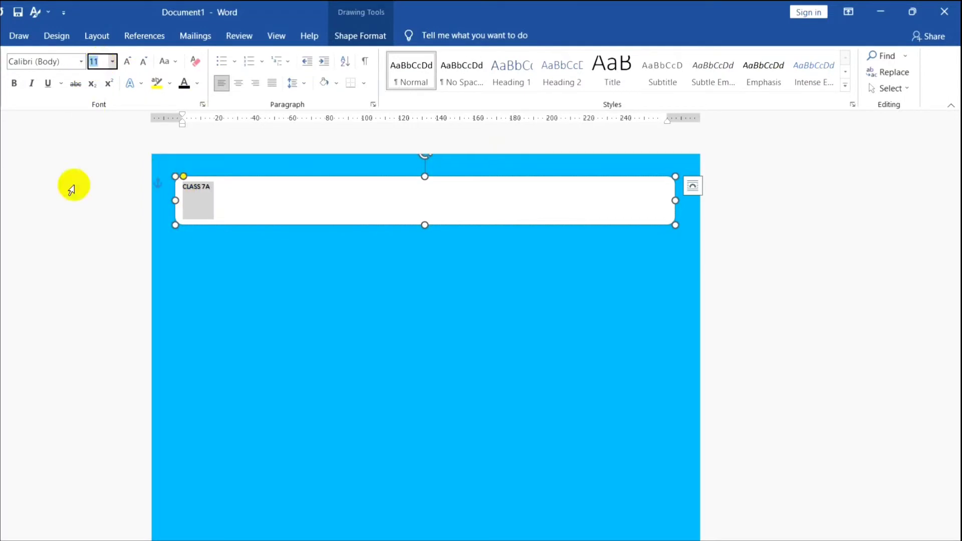
pyautogui.write('30')
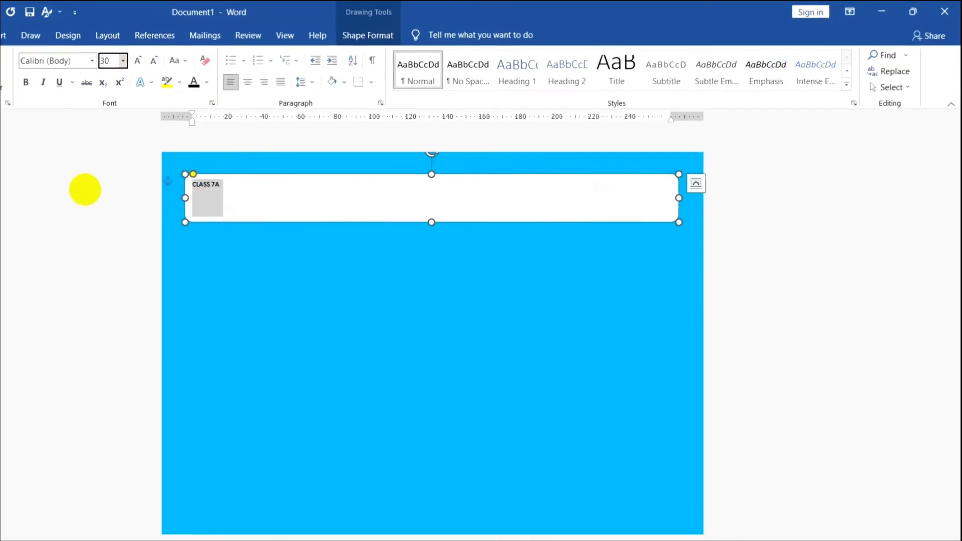
pyautogui.press('Return')
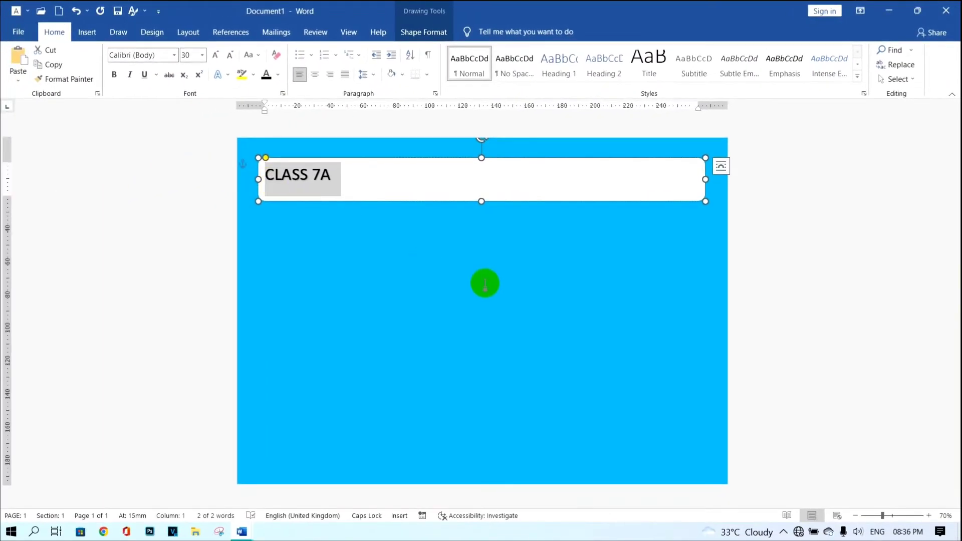
pyautogui.click(486, 219)
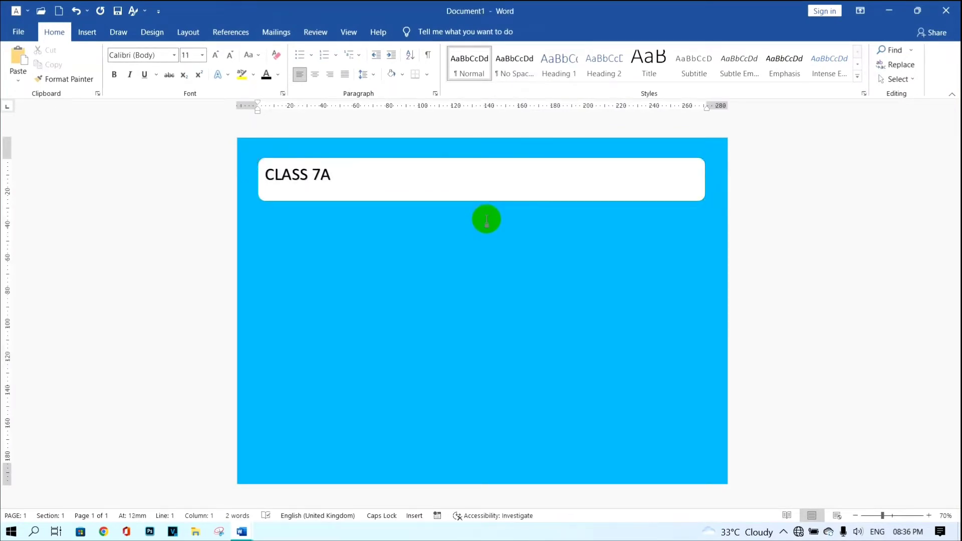
# - Draw a small rectangle inside the right end of the white header shape
pyautogui.click(89, 35)
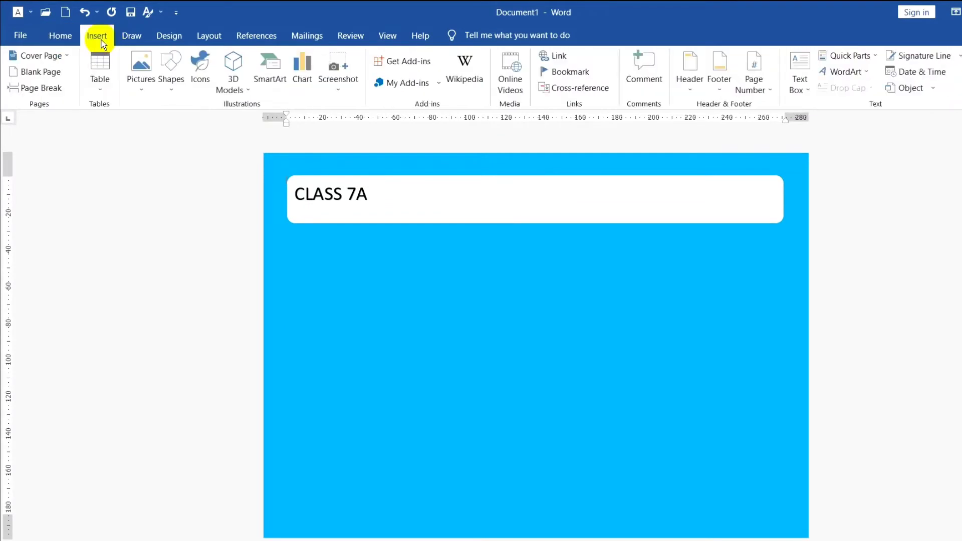
pyautogui.click(177, 84)
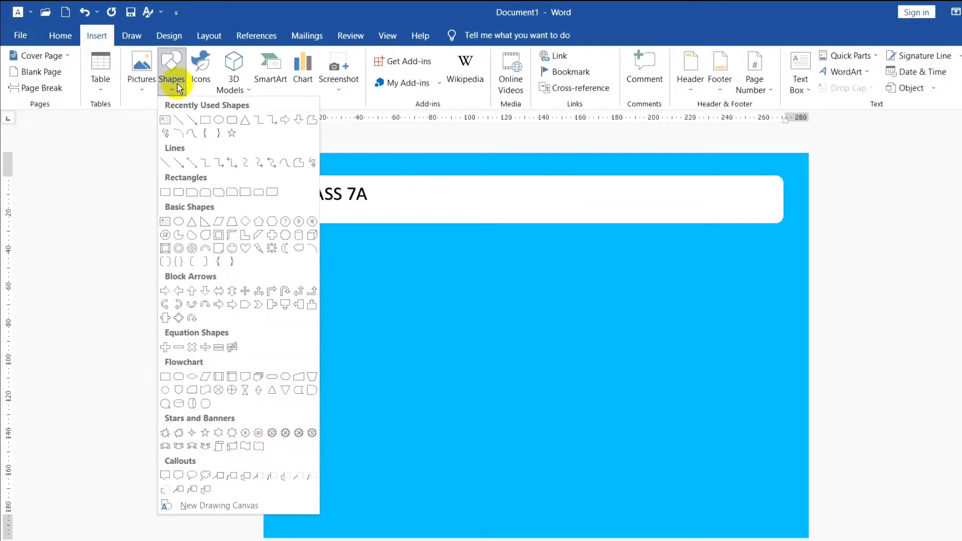
pyautogui.click(204, 120)
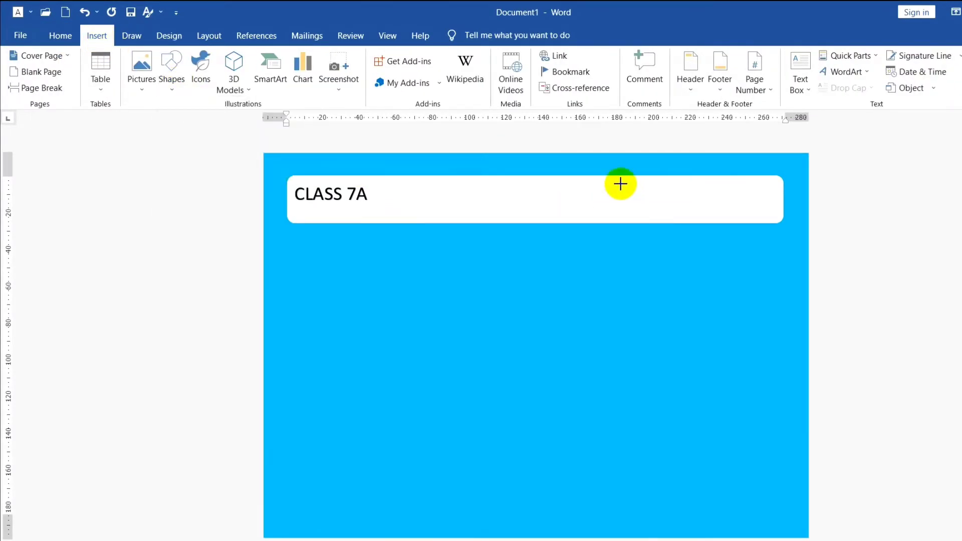
pyautogui.moveTo(621, 184); pyautogui.dragTo(745, 214)
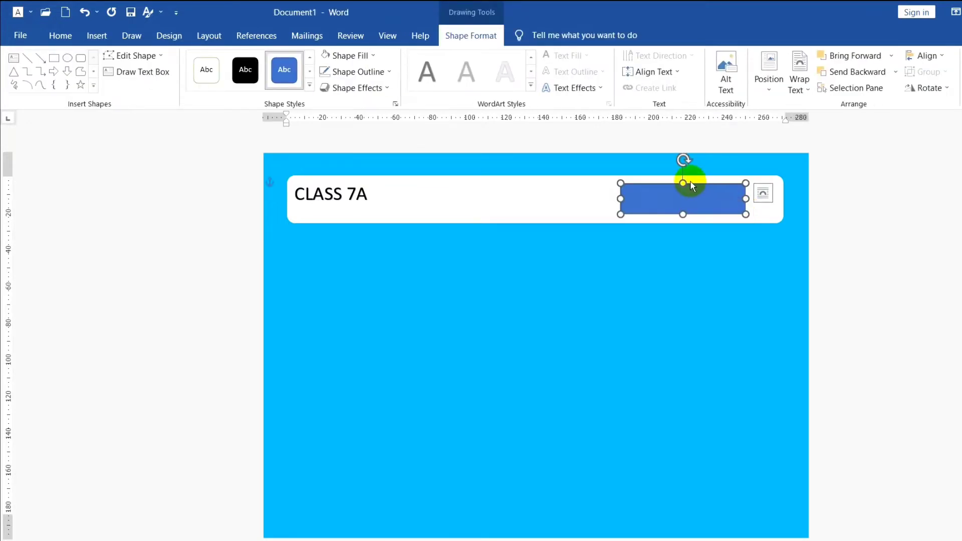
# - Fill the small rectangle with light blue and remove its outline
pyautogui.click(364, 56)
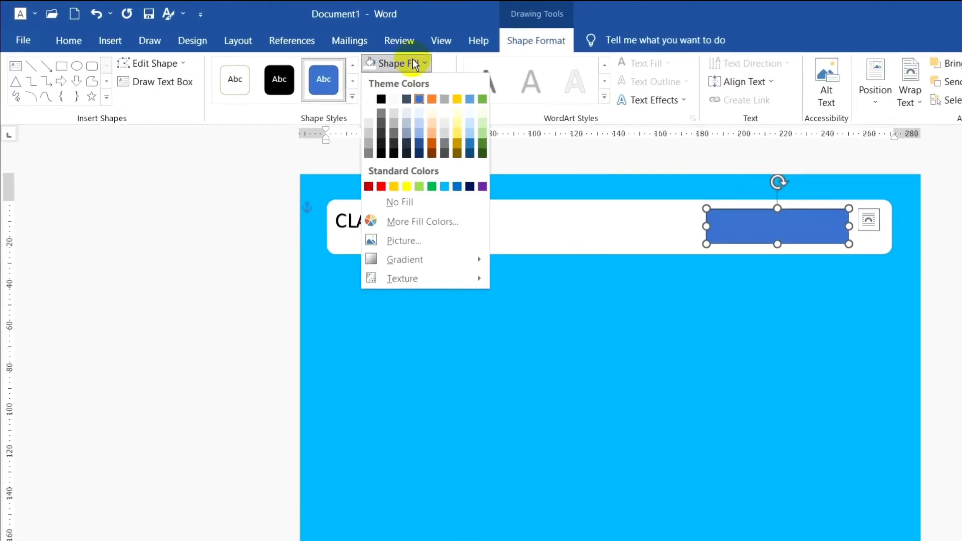
pyautogui.click(456, 191)
pyautogui.click(428, 85)
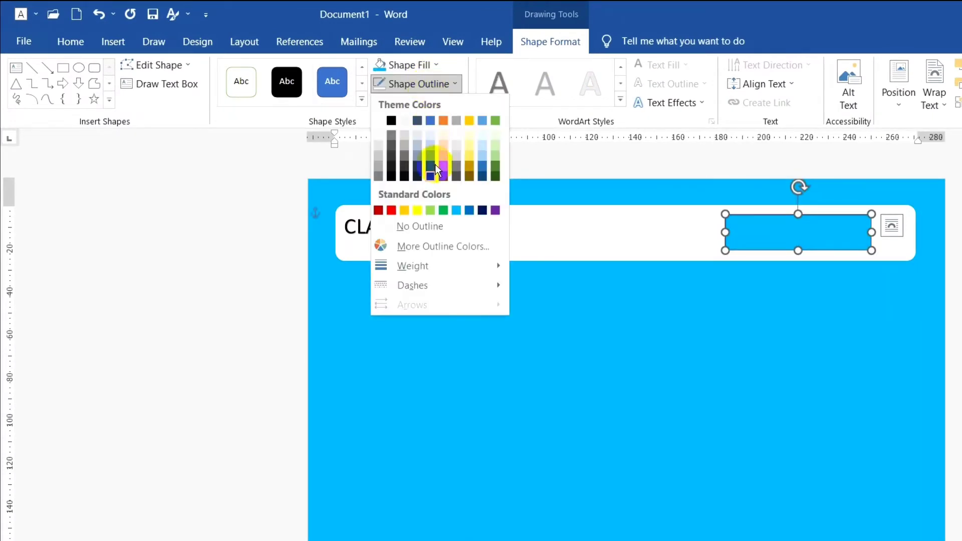
pyautogui.click(436, 227)
# - Add the text "NOTE:" to the blue rectangle and align it to the top and left
pyautogui.write('NOTE:')
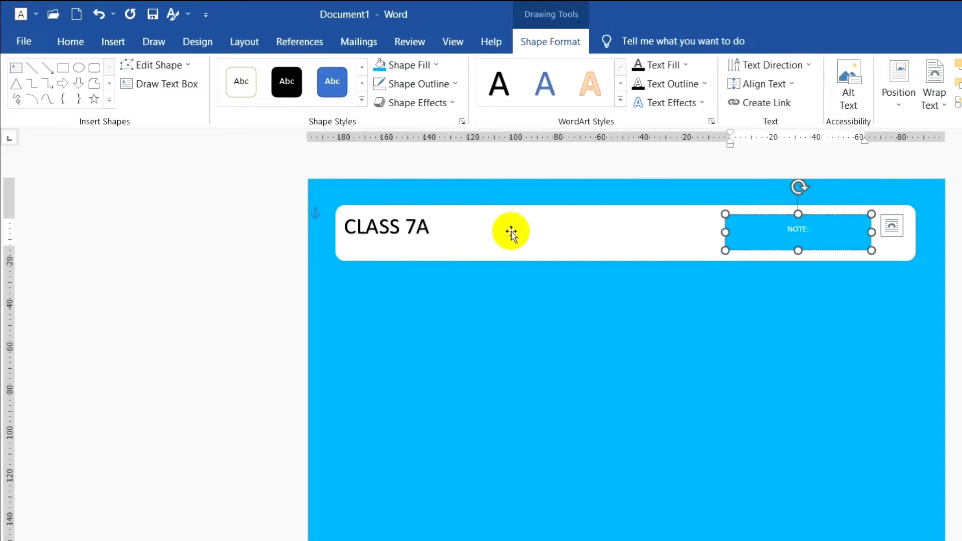
pyautogui.click(756, 84)
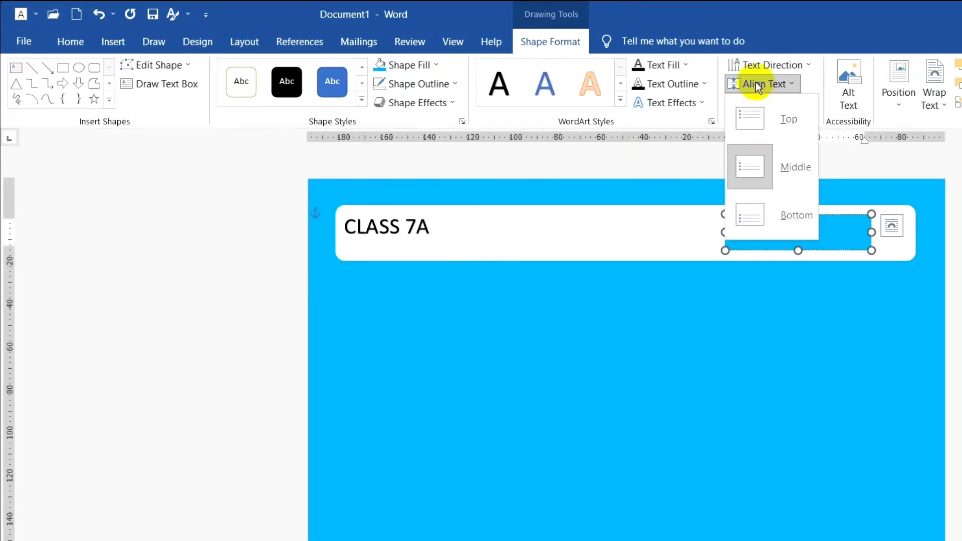
pyautogui.click(753, 120)
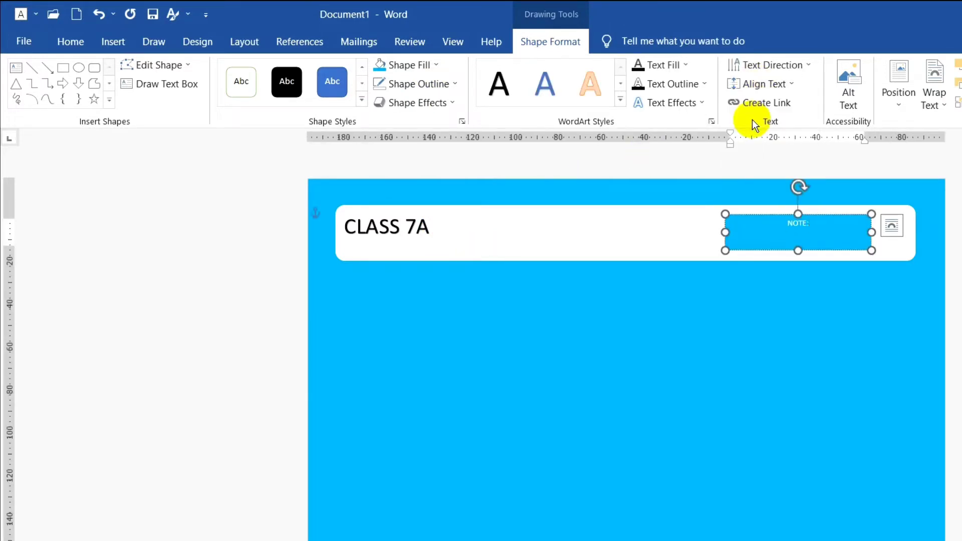
pyautogui.click(64, 43)
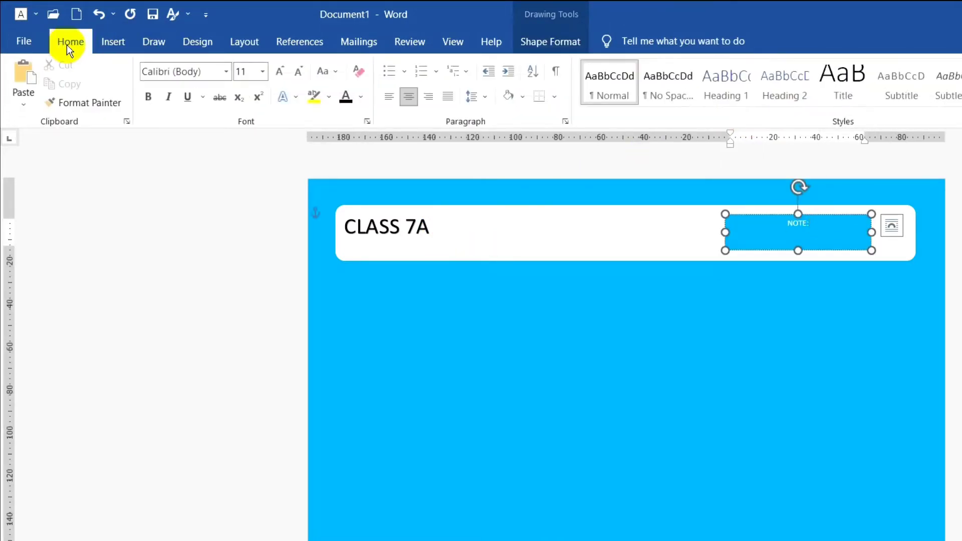
pyautogui.click(396, 104)
pyautogui.click(335, 210)
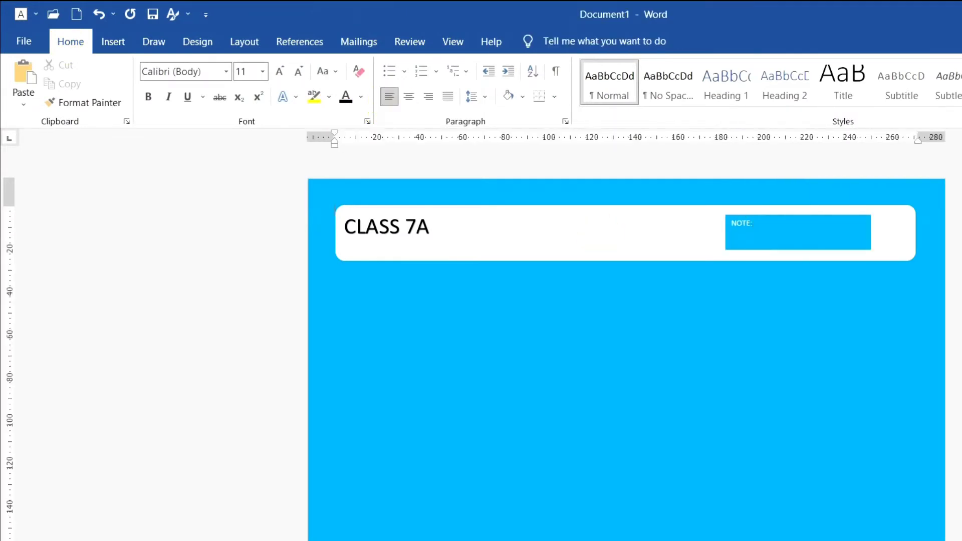
# - Insert a table with 6 columns and 10 rows below the header shape
pyautogui.hotkey('ctrl', 'z')
pyautogui.click(336, 282)
pyautogui.click(113, 41)
pyautogui.click(115, 91)
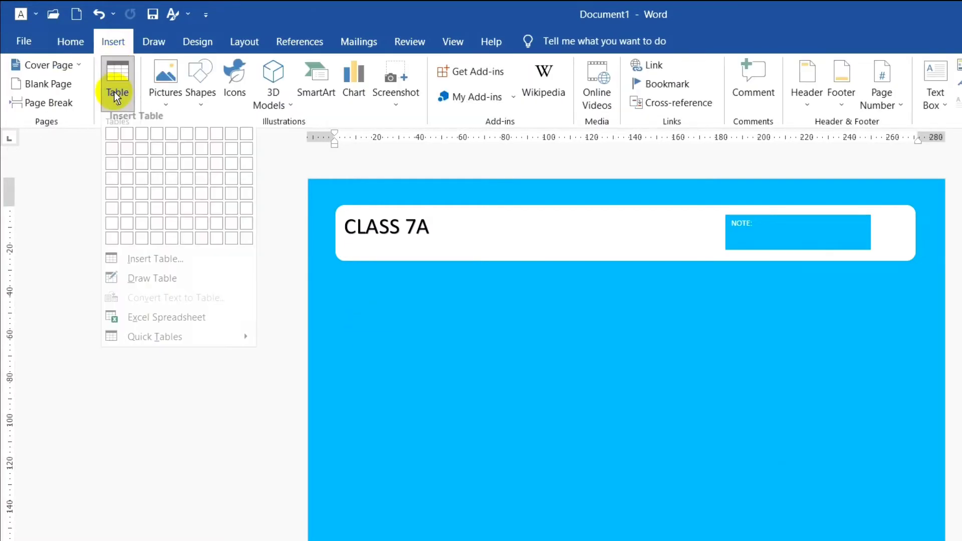
pyautogui.click(170, 267)
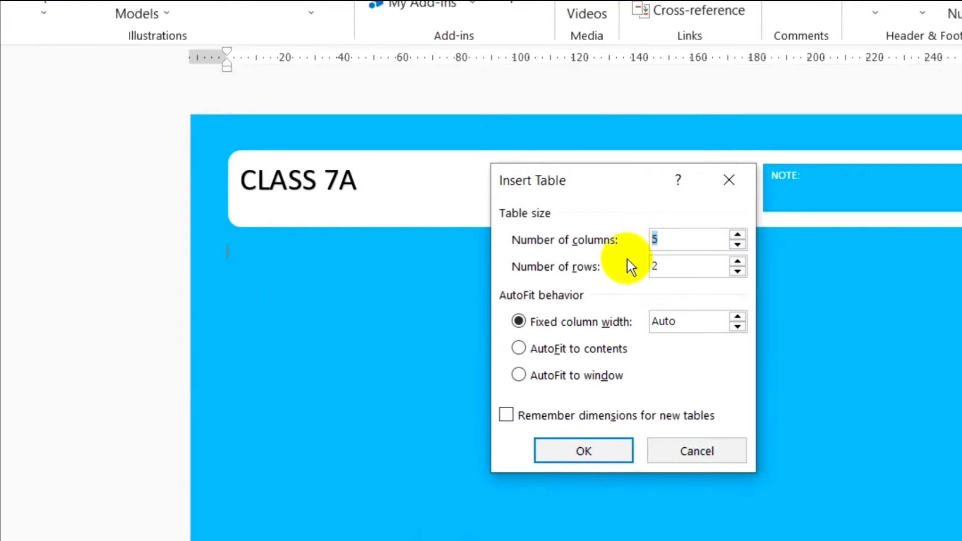
pyautogui.write('6')
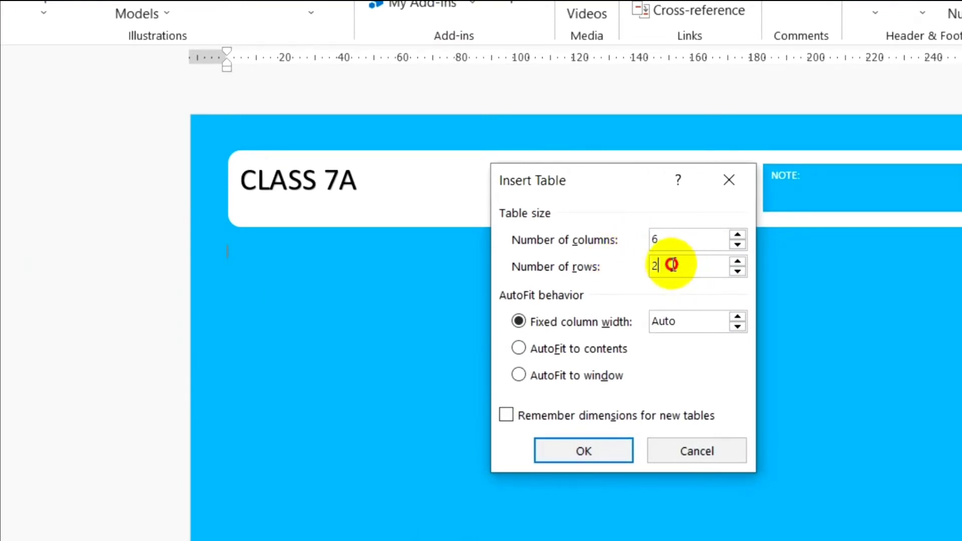
pyautogui.doubleClick(669, 265)
pyautogui.write('10')
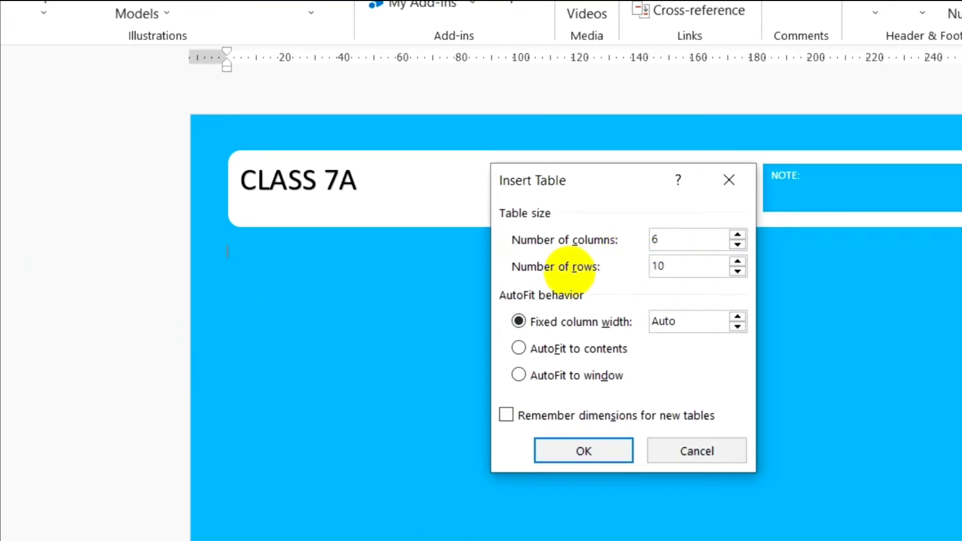
pyautogui.click(581, 453)
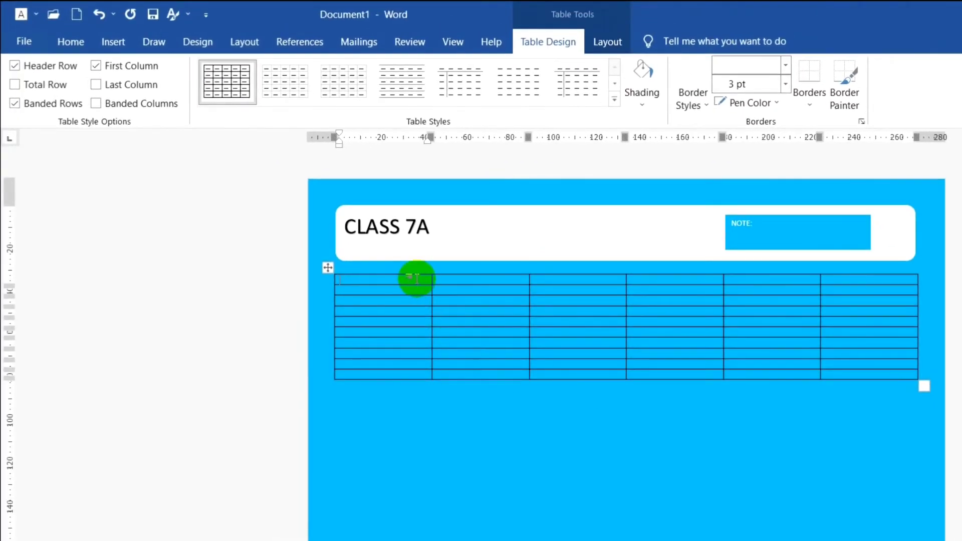
# - Set the height of the table's first row to 10 mm
pyautogui.moveTo(417, 278); pyautogui.dragTo(840, 280)
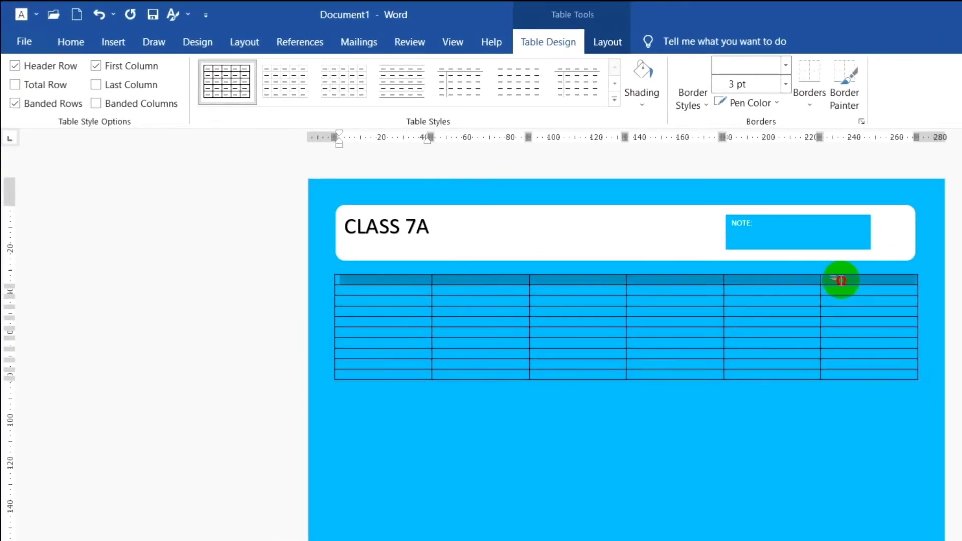
pyautogui.click(607, 41)
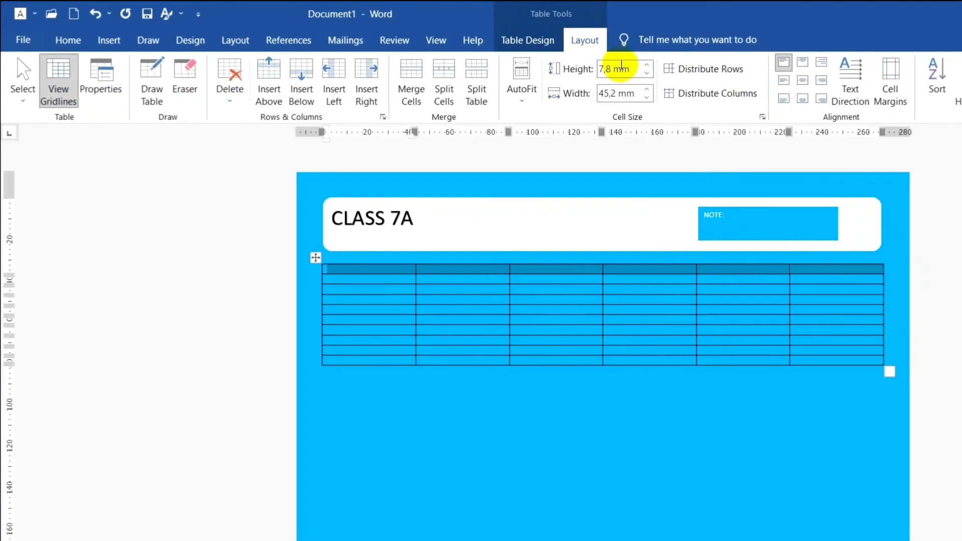
pyautogui.click(621, 68)
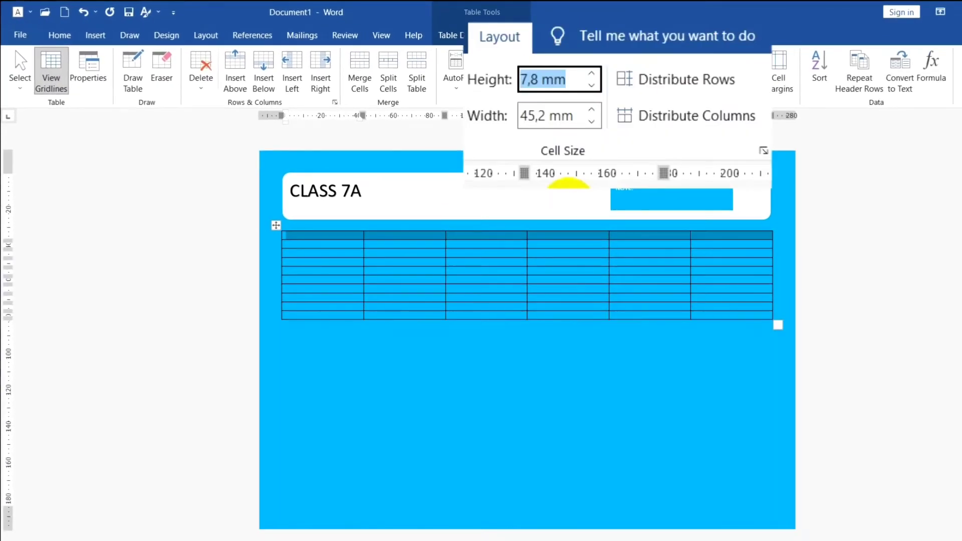
pyautogui.write('10')
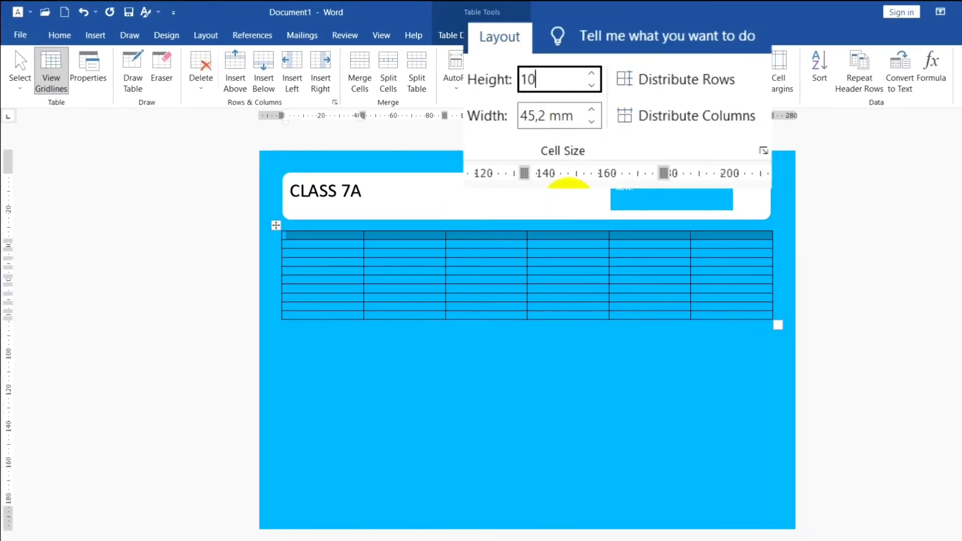
pyautogui.press('Return')
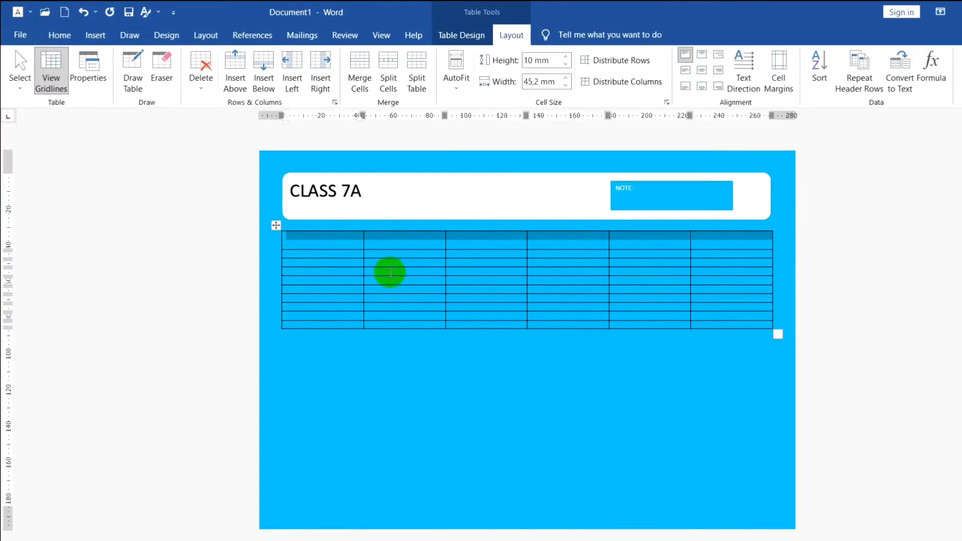
# - Set the height of all table rows below the first one to 9 mm
pyautogui.moveTo(336, 253); pyautogui.dragTo(724, 326)
pyautogui.click(535, 60)
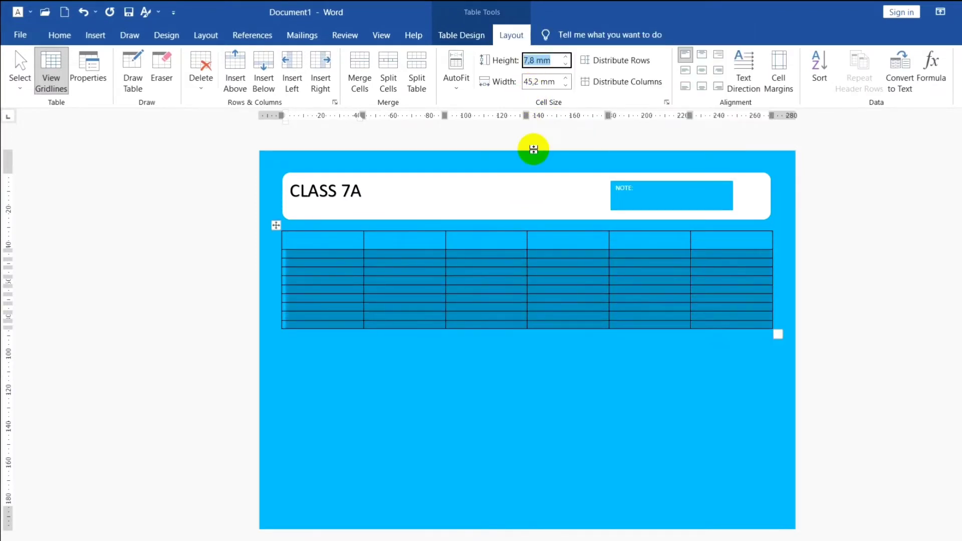
pyautogui.write('9')
pyautogui.press('Return')
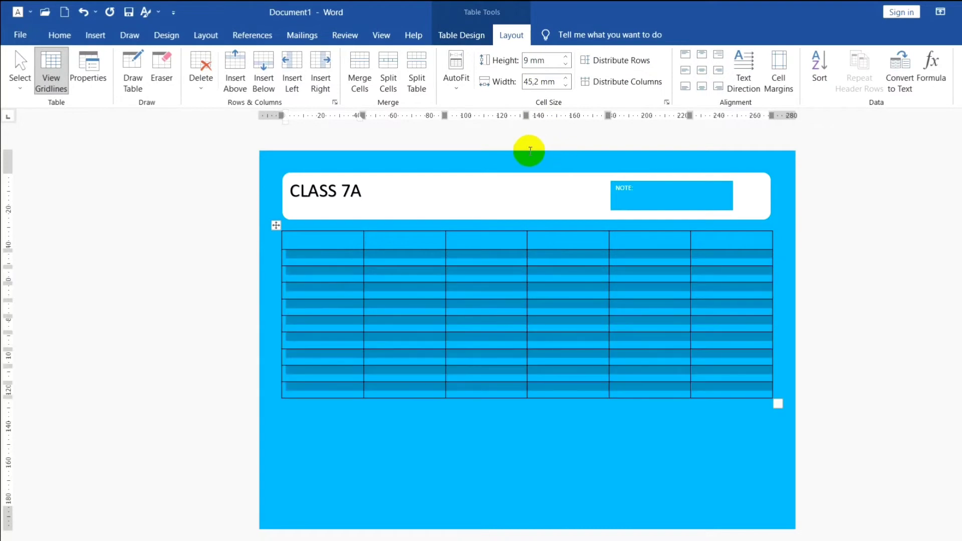
# - Paste the copied timetable content into the table, with TIME and MONDAY to FRIDAY headings and hourly slots from 7:00-8:00 to 16:00-17:00
pyautogui.click(333, 245)
pyautogui.write('TIME\tMONDAY\tTUESDAY\tWEDNESDAY\tTHURSDAY\tFRIDAY 7:00-8:00 AM 8:00-9:00 AM 09:00-10:00 AM 10:00-11:00 AM 11:00-12:00 AM 12:00-13:00 AM 13:00-14:00 AM 14:00-15:00 AM 15:00-16:00 AM 16:00-17:00 AM')
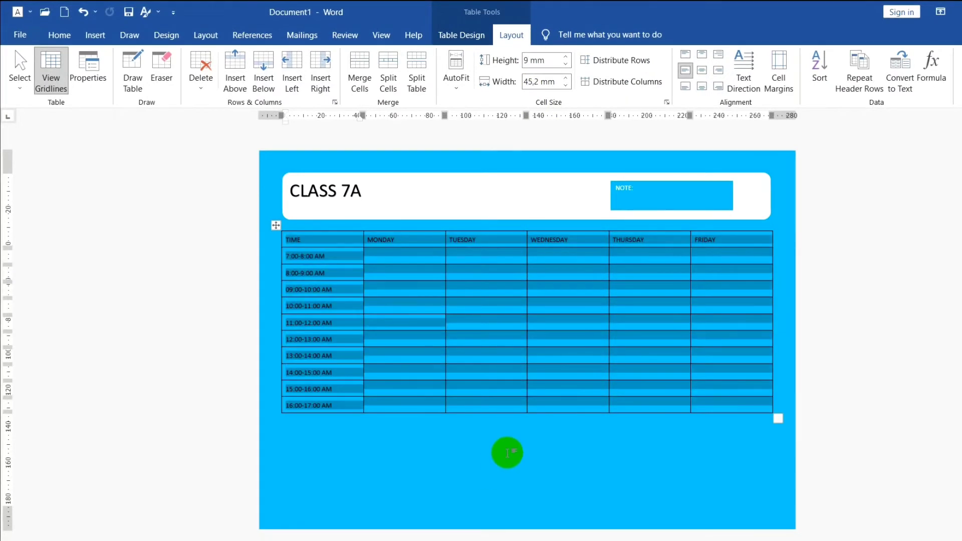
pyautogui.click(493, 453)
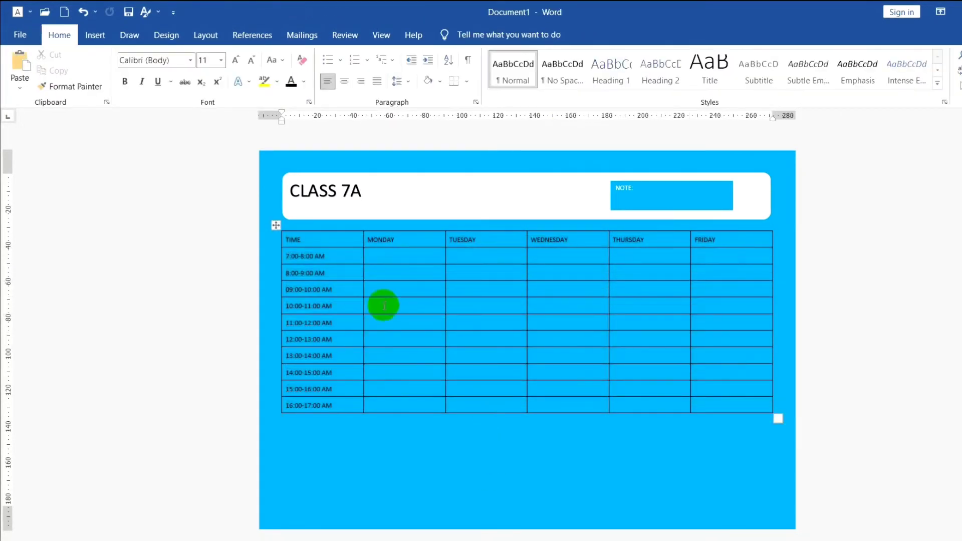
# - Format the table's heading row as centred, bold text at size 15
pyautogui.moveTo(329, 236); pyautogui.dragTo(701, 241)
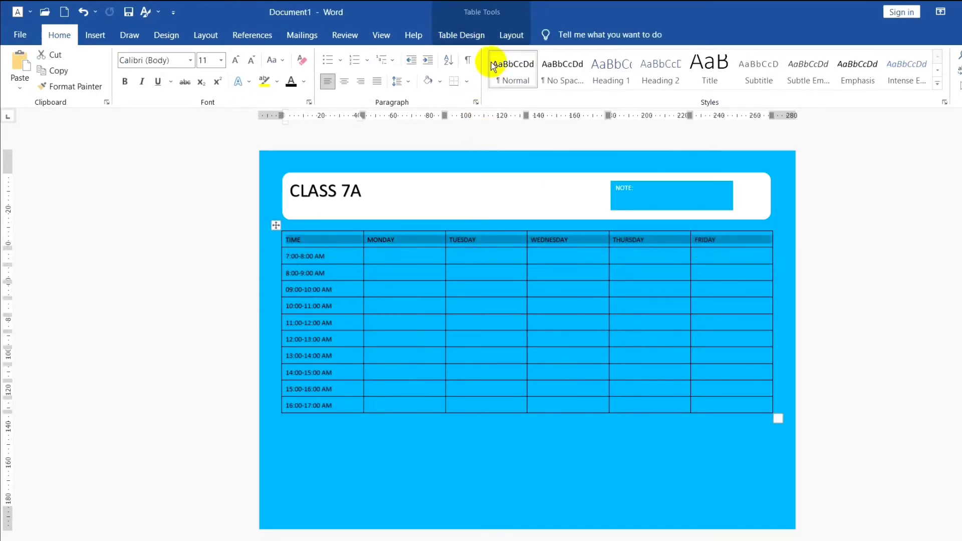
pyautogui.click(344, 82)
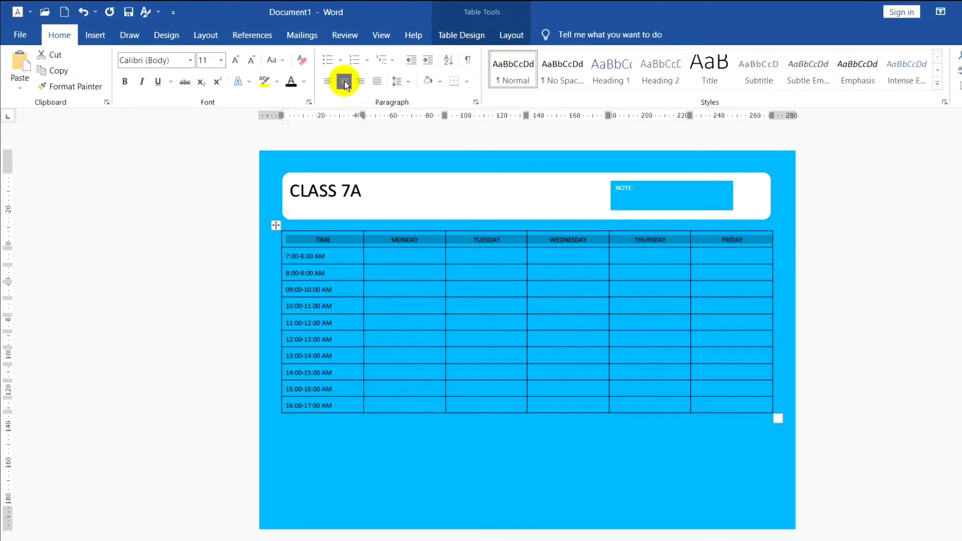
pyautogui.click(210, 60)
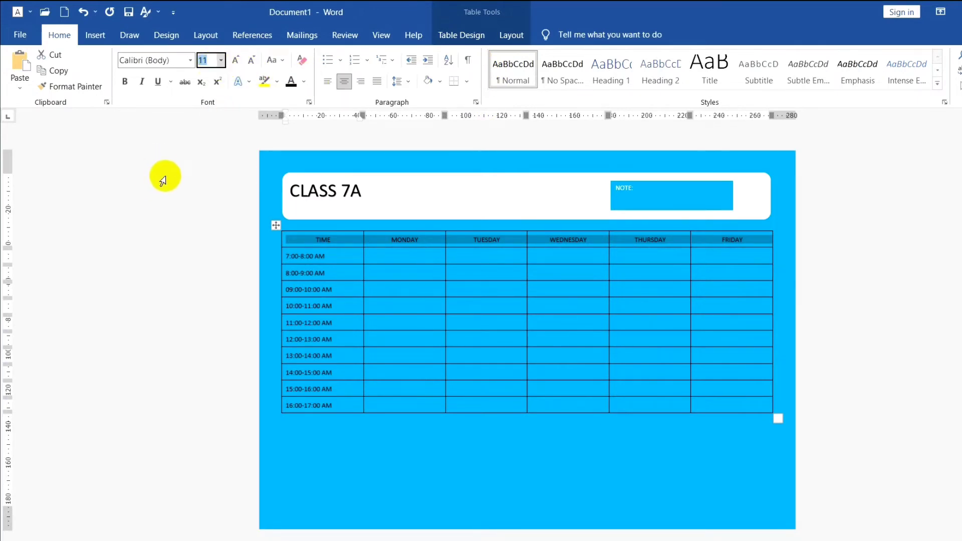
pyautogui.write('15')
pyautogui.press('Return')
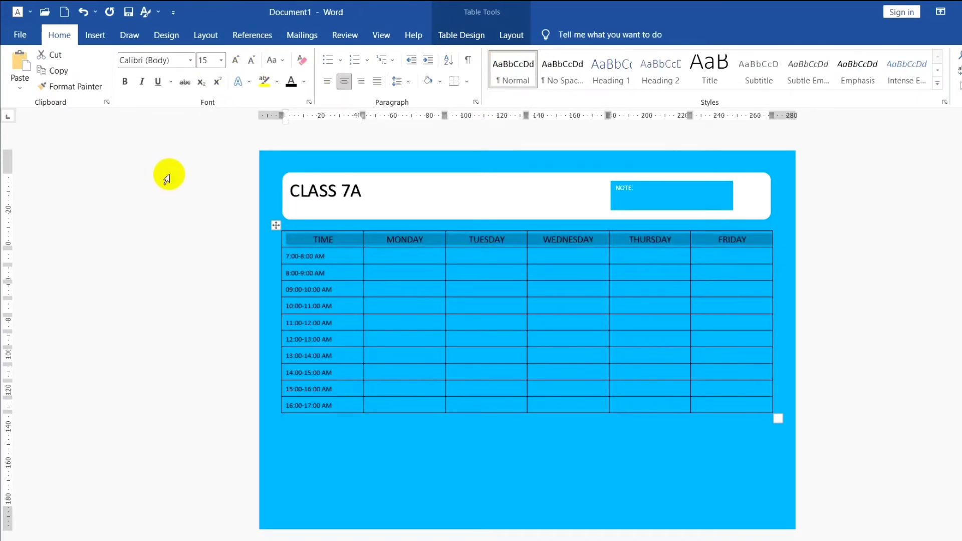
pyautogui.click(124, 84)
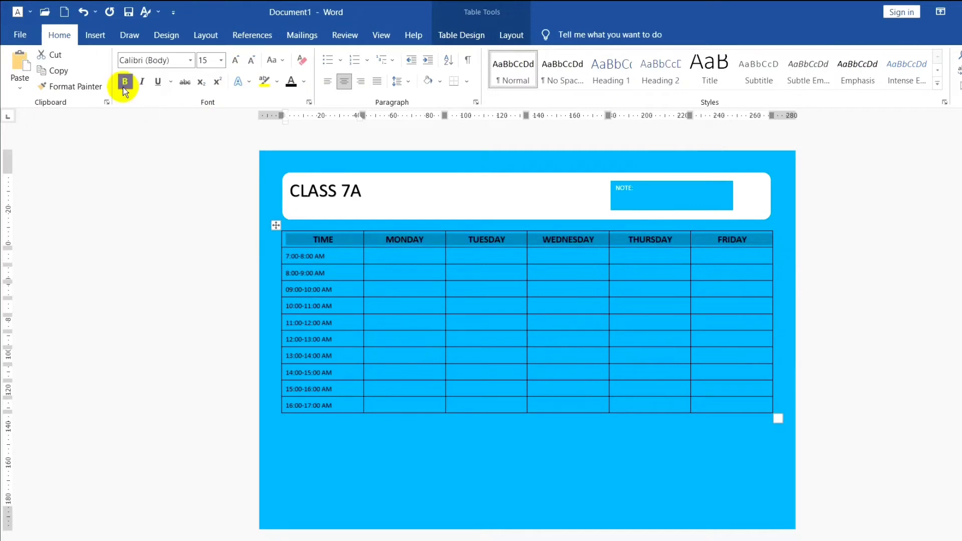
pyautogui.click(410, 257)
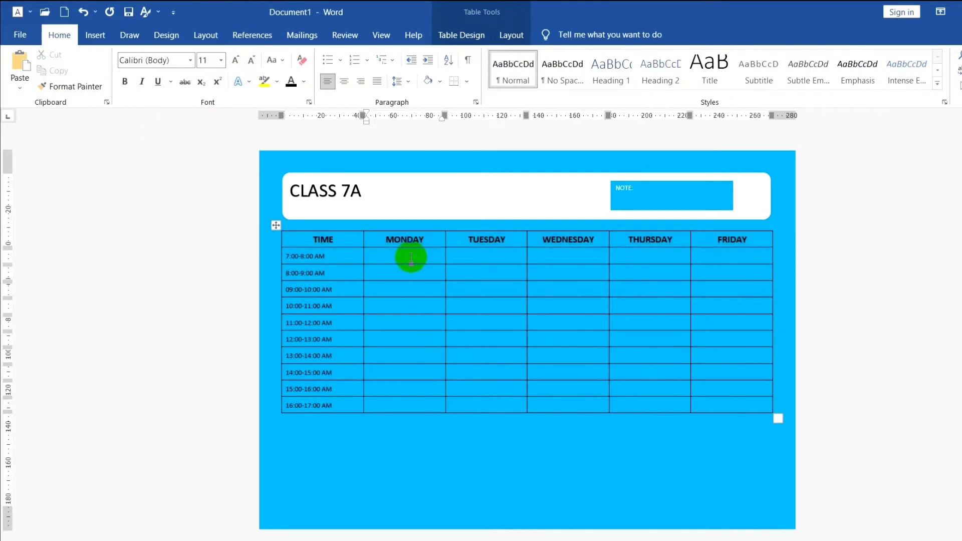
# - Shade the whole table with White, Background 1
pyautogui.click(275, 223)
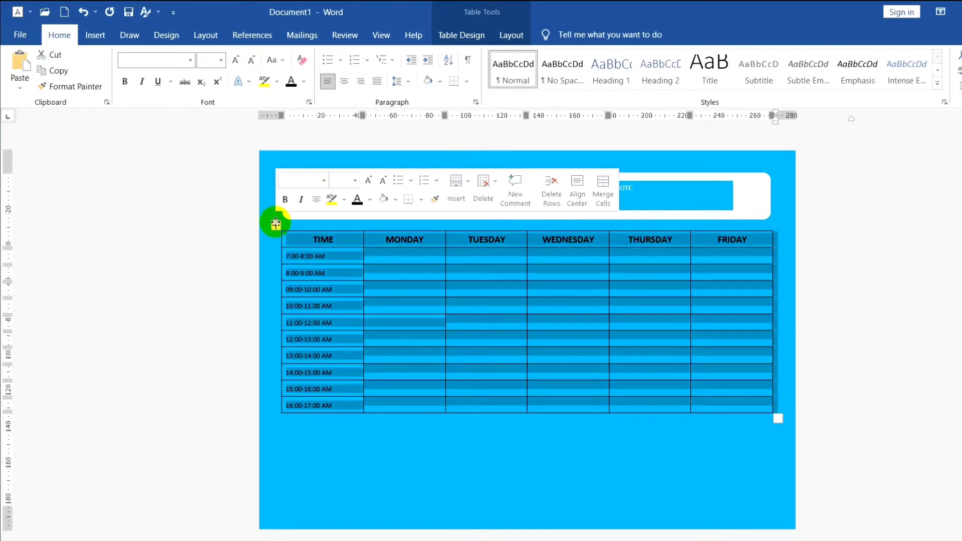
pyautogui.click(454, 42)
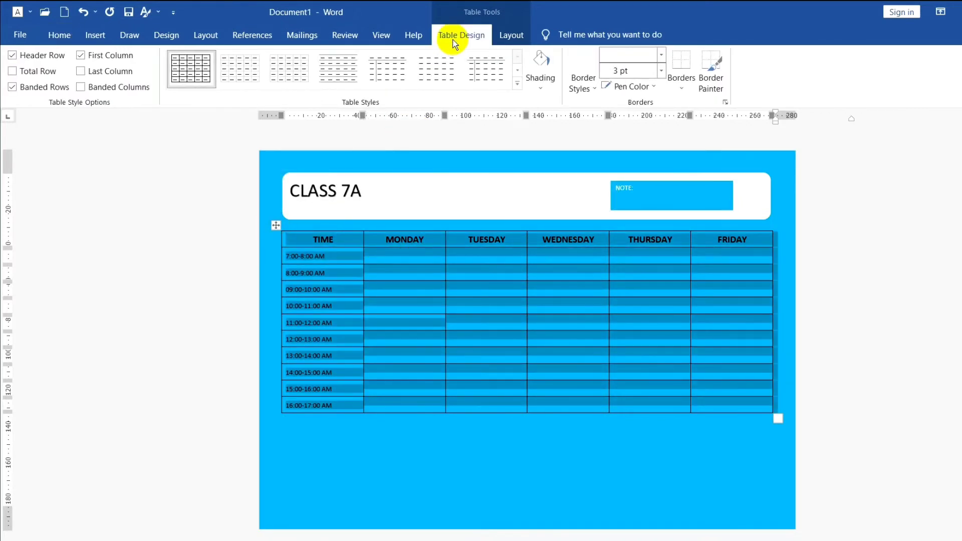
pyautogui.click(539, 89)
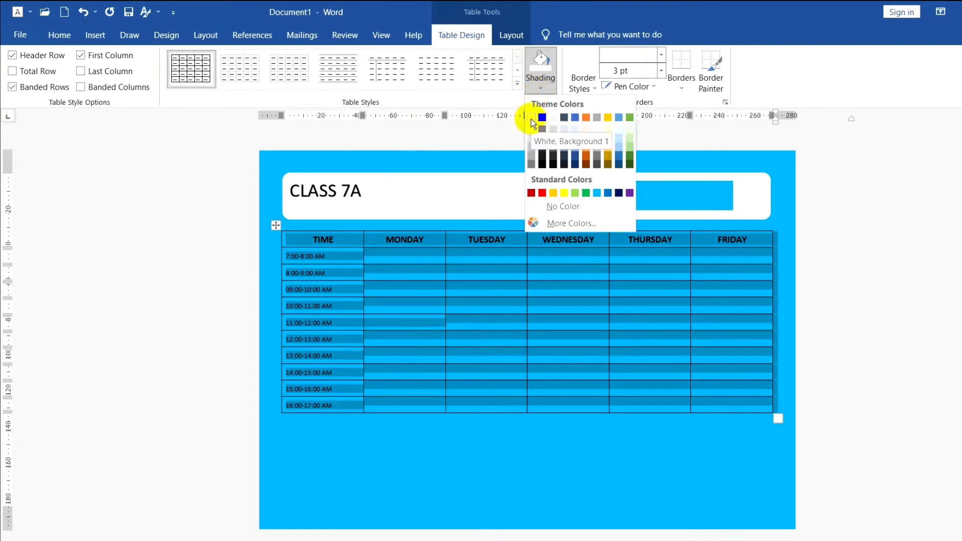
pyautogui.click(532, 119)
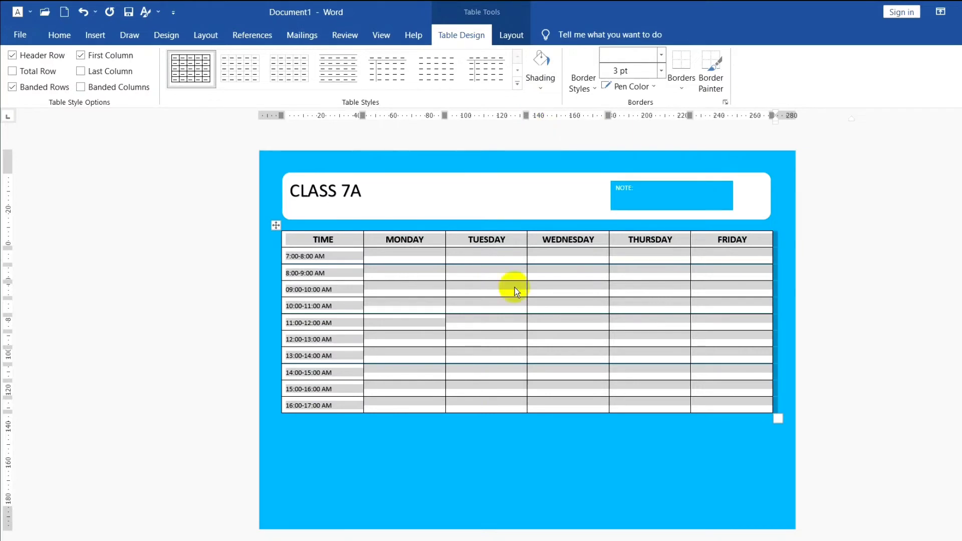
pyautogui.click(345, 453)
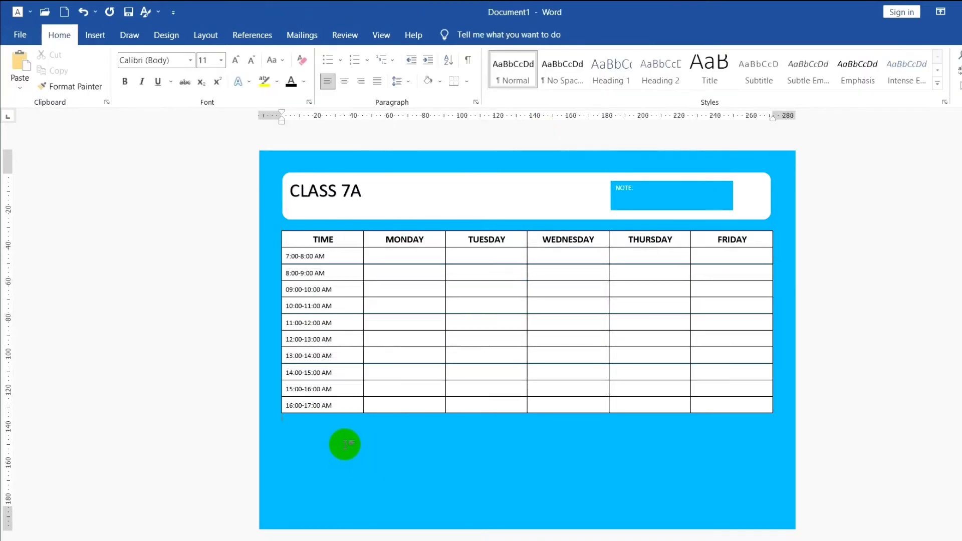
# - Apply light blue 3 pt lines to all borders of the whole table
pyautogui.click(276, 225)
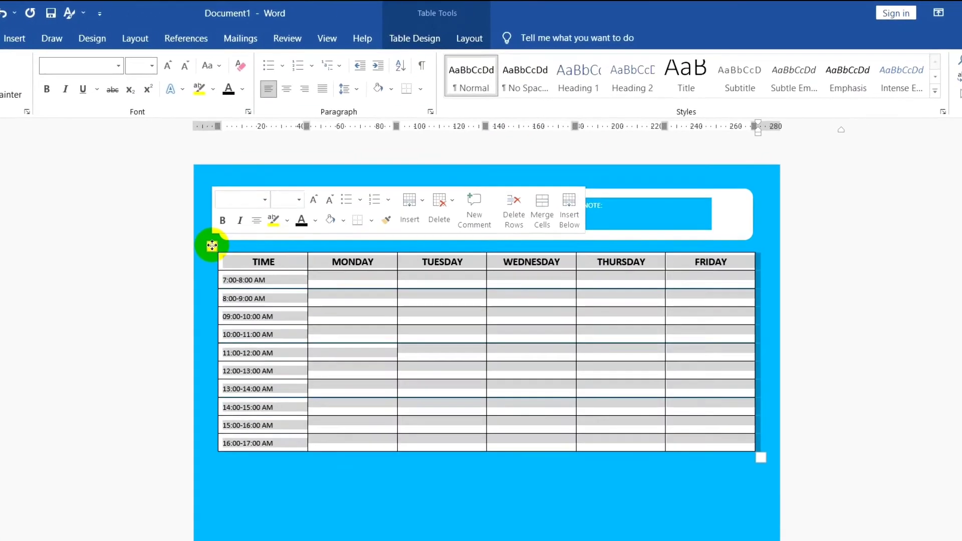
pyautogui.click(458, 40)
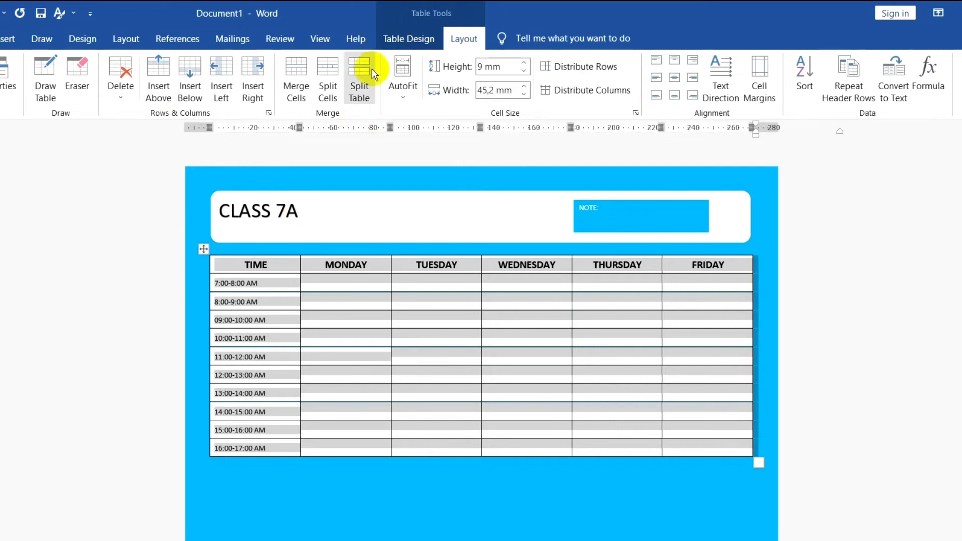
pyautogui.click(410, 41)
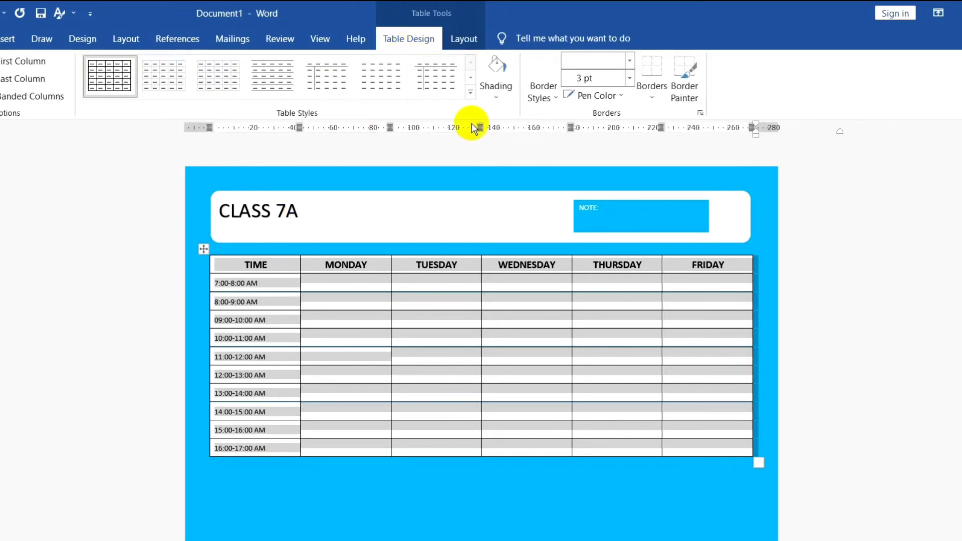
pyautogui.click(622, 96)
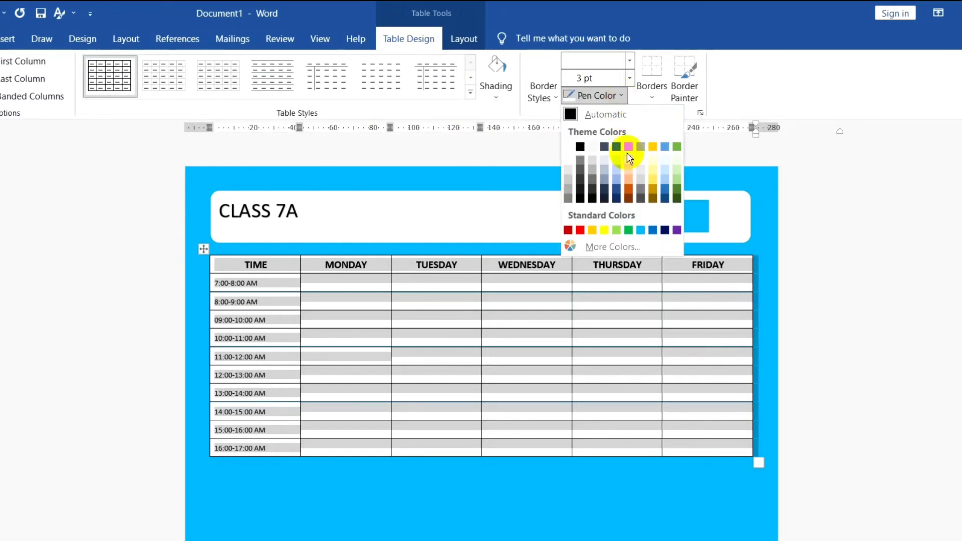
pyautogui.click(641, 230)
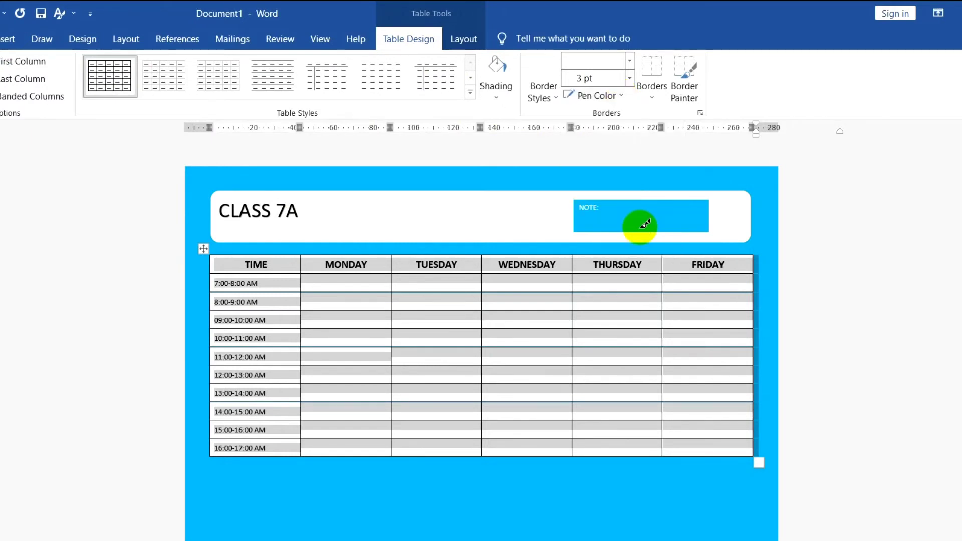
pyautogui.click(659, 98)
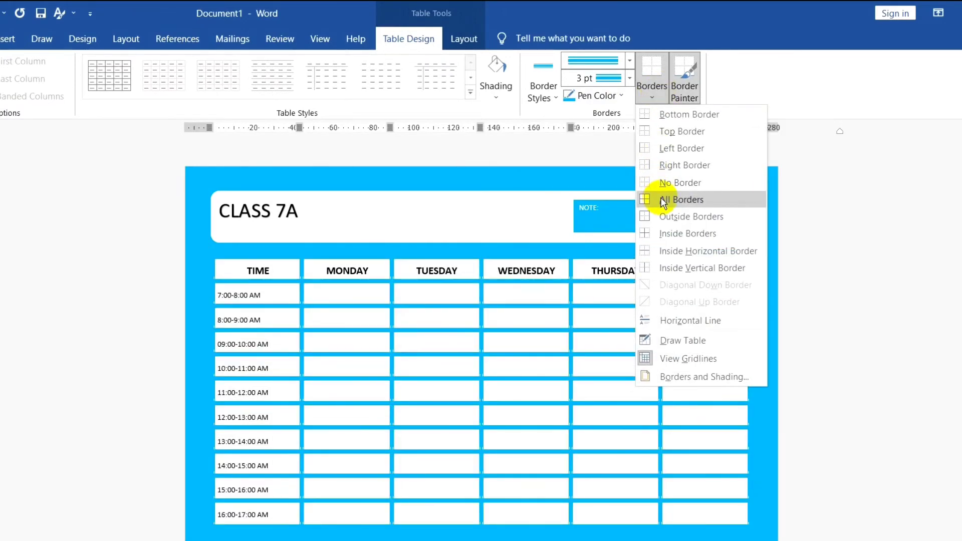
pyautogui.click(664, 201)
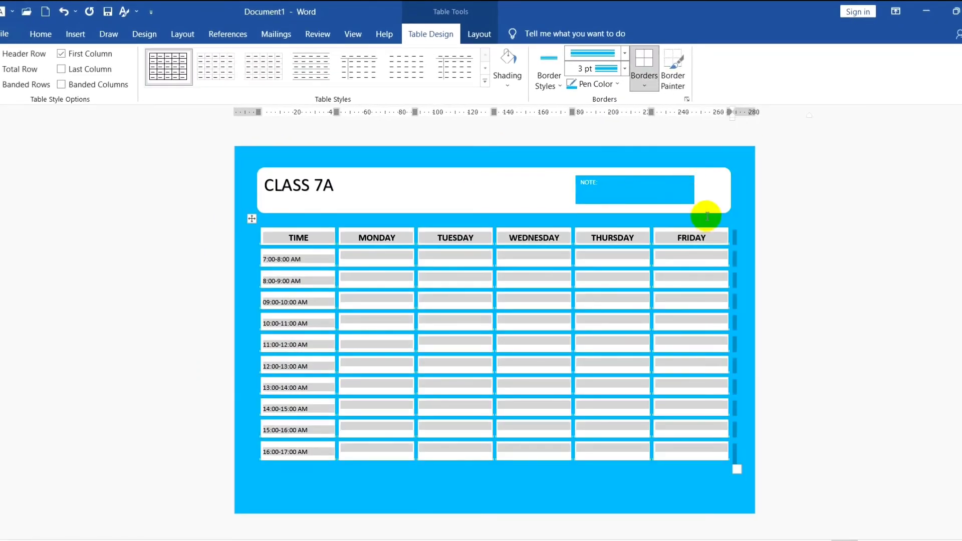
pyautogui.click(541, 487)
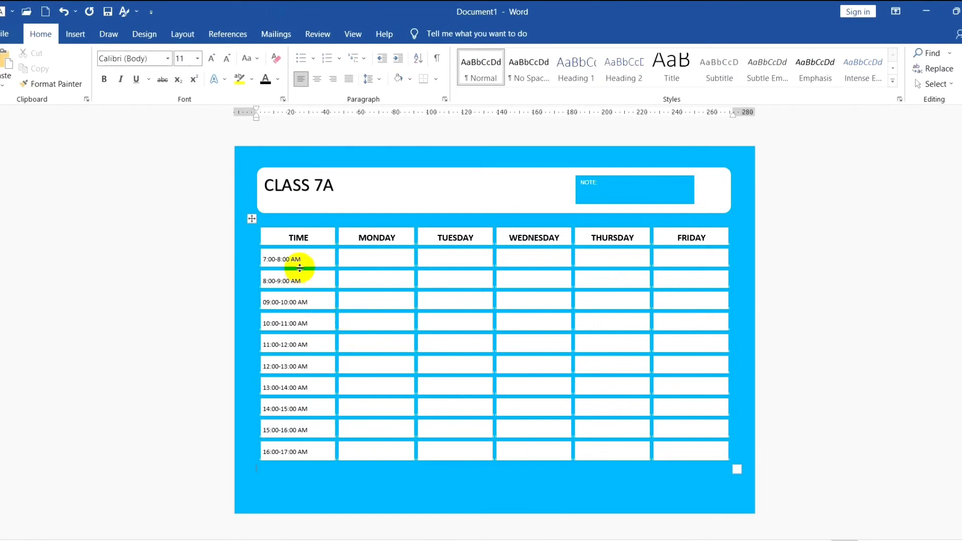
# - Centre the time slots in the TIME column below the heading
pyautogui.moveTo(301, 261); pyautogui.dragTo(311, 455)
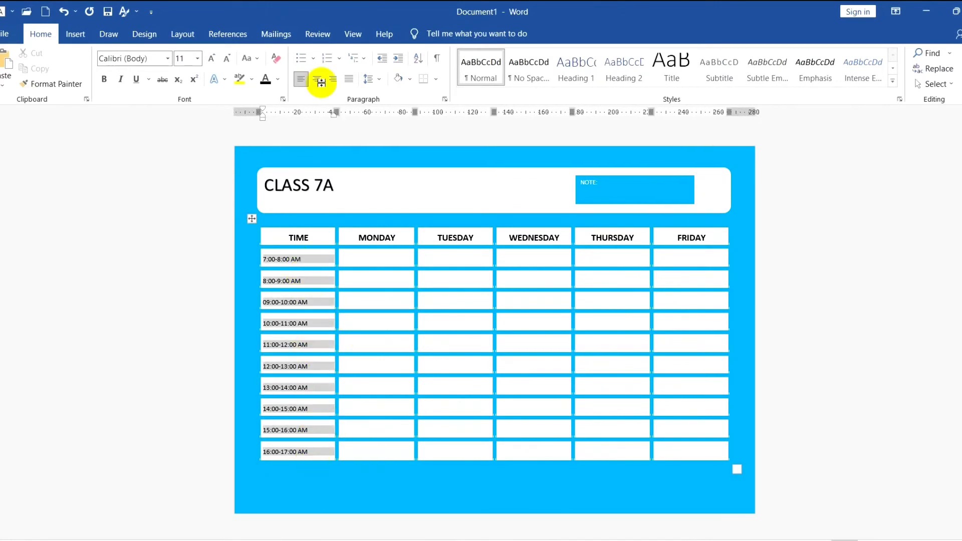
pyautogui.click(37, 34)
pyautogui.click(318, 79)
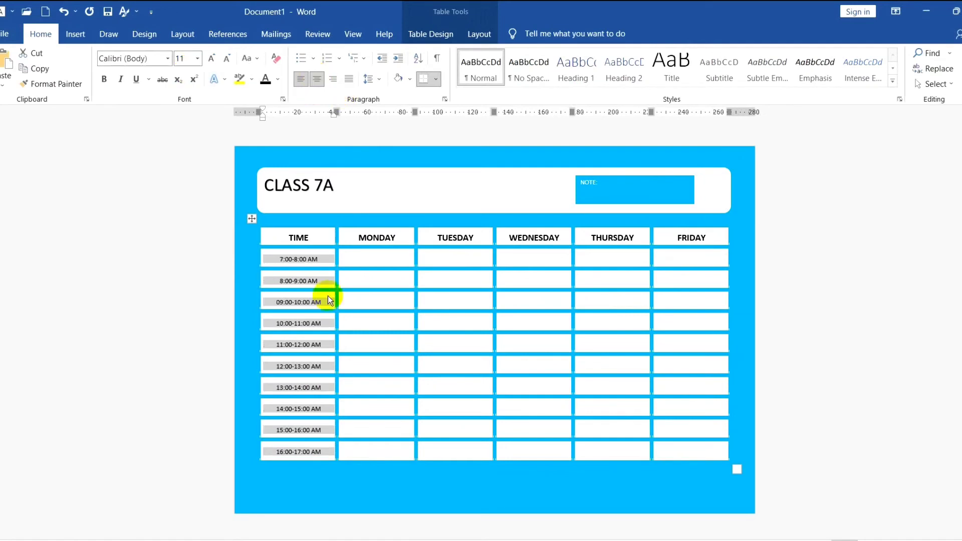
# - Change AM to PM in the time slots from 11:00-12:00 through 16:00-17:00
pyautogui.click(325, 345)
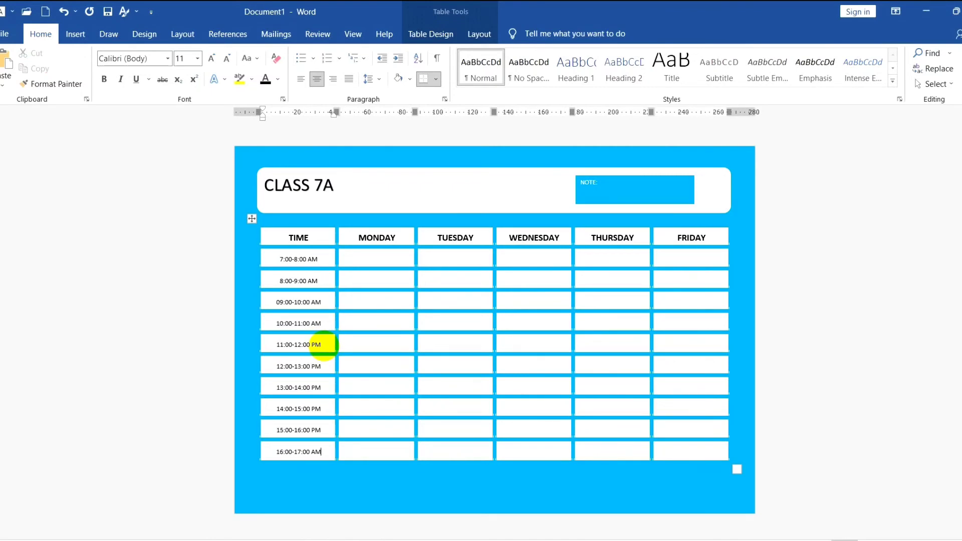
pyautogui.click(332, 488)
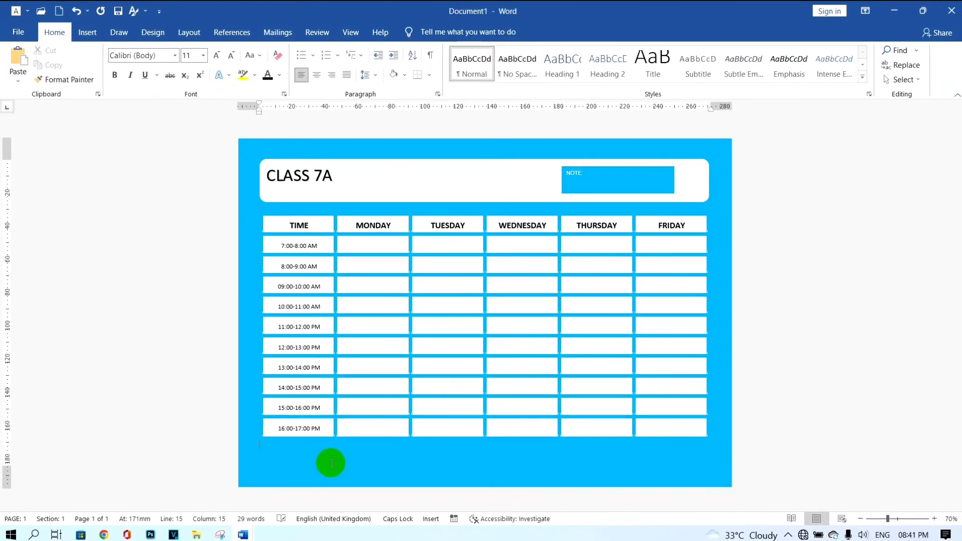
# - Open the print preview of the timetable page
pyautogui.hotkey('ctrl', 'p')
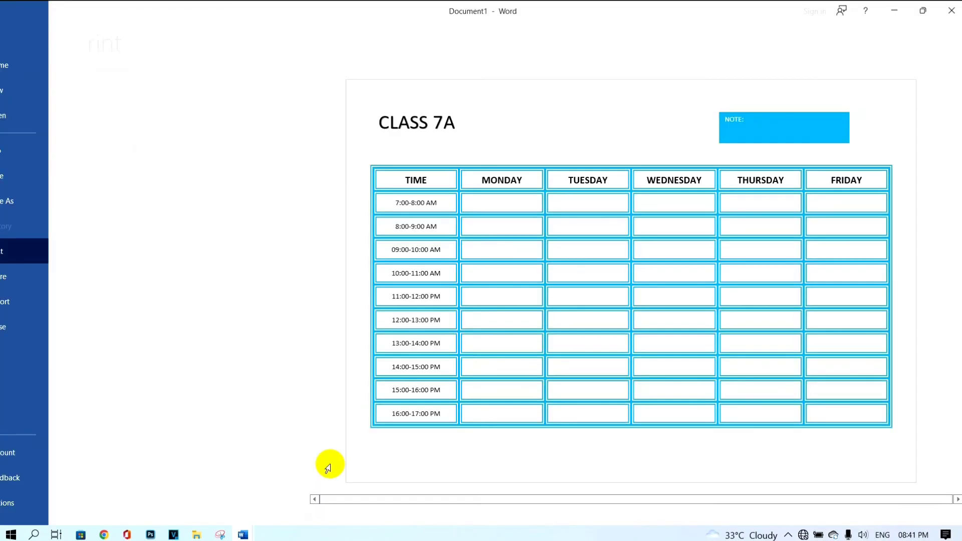